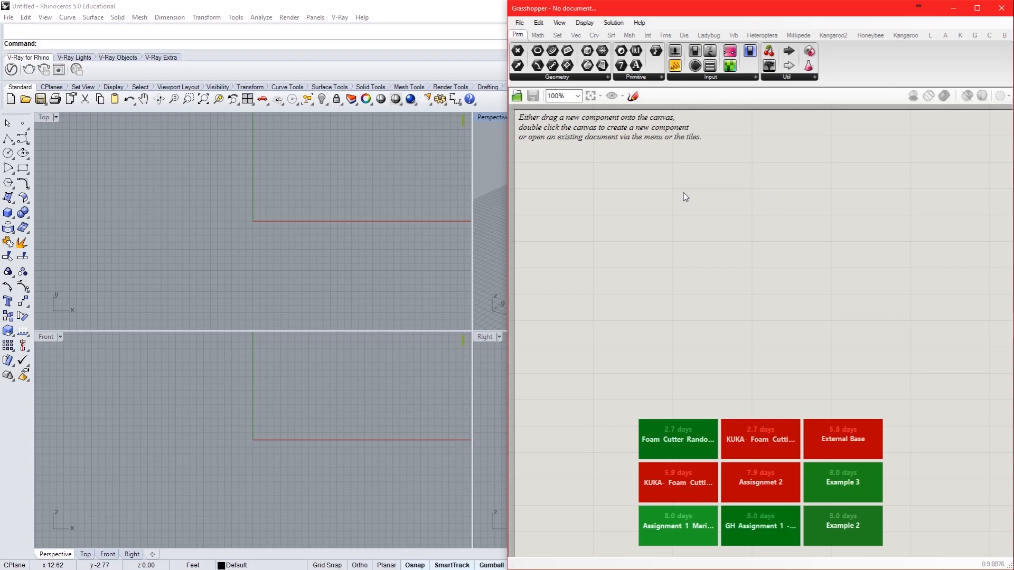
double_click(653, 191)
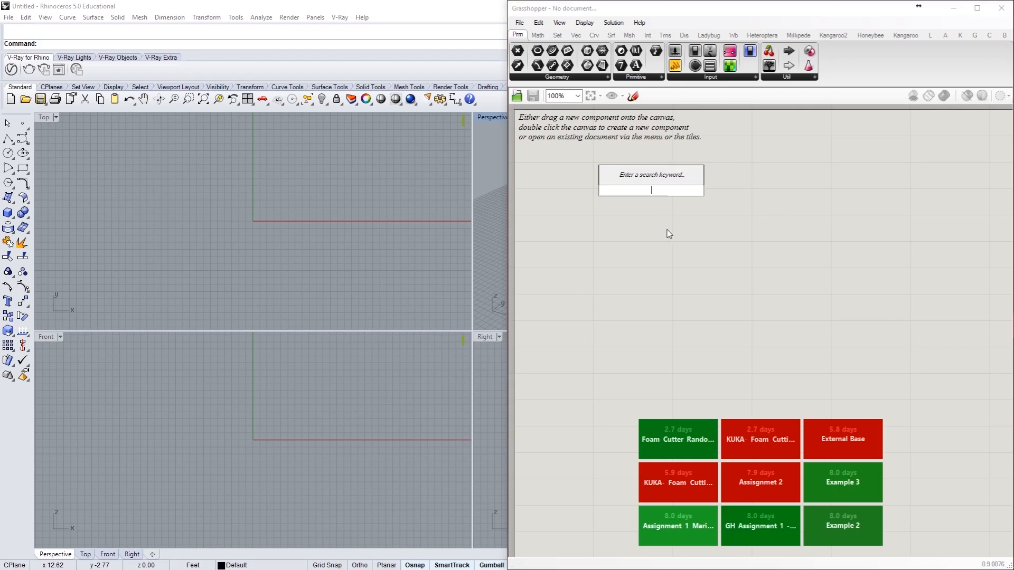
click(649, 231)
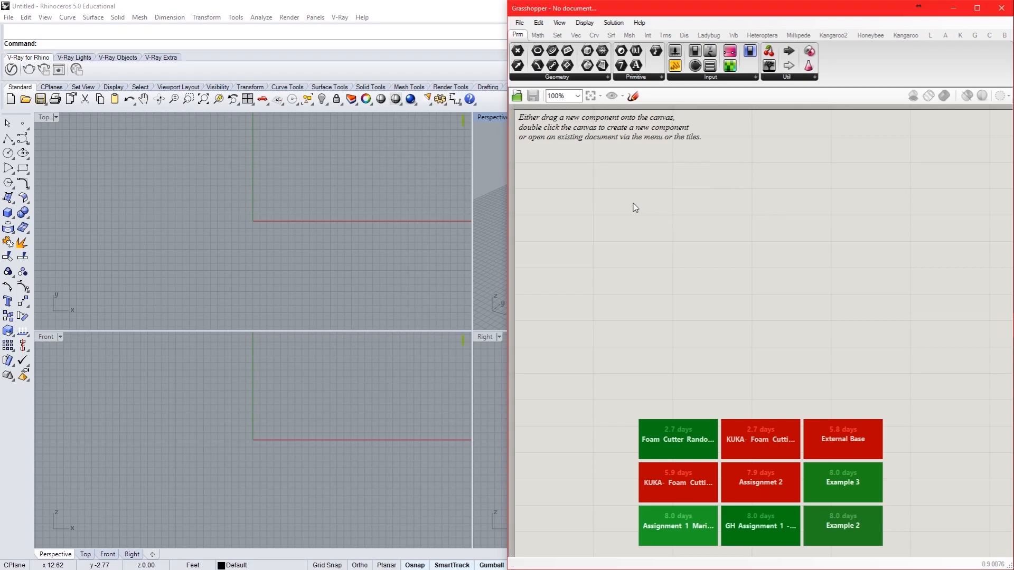
double_click(644, 229)
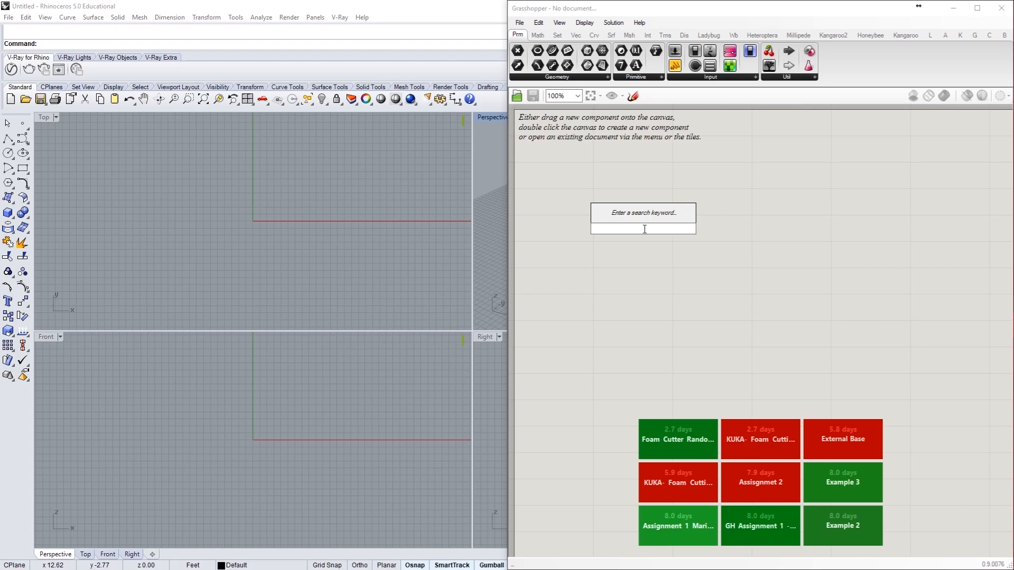
click(611, 168)
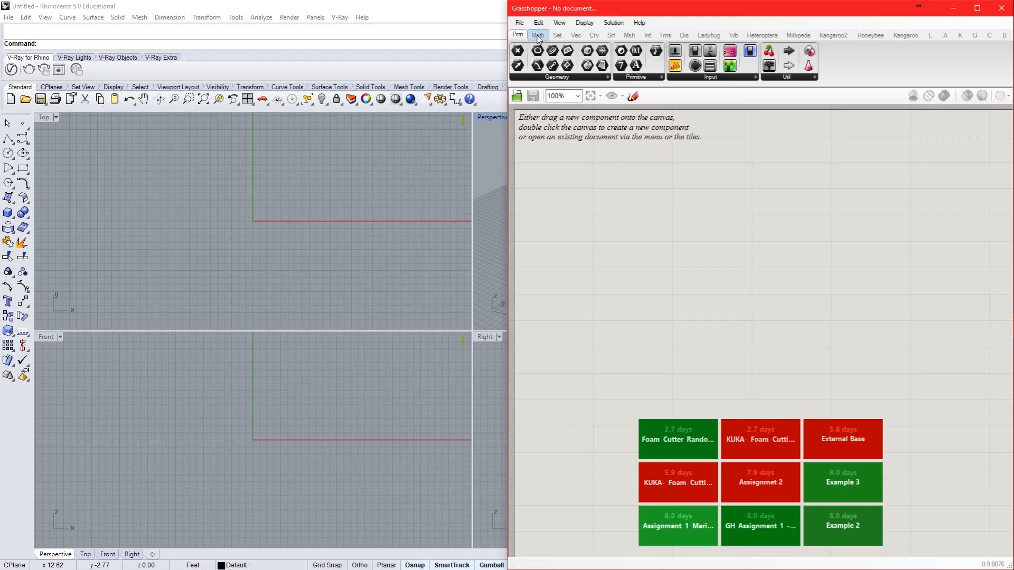
- Place a Point parameter on the empty canvas and delete it again
drag(518, 51, 605, 221)
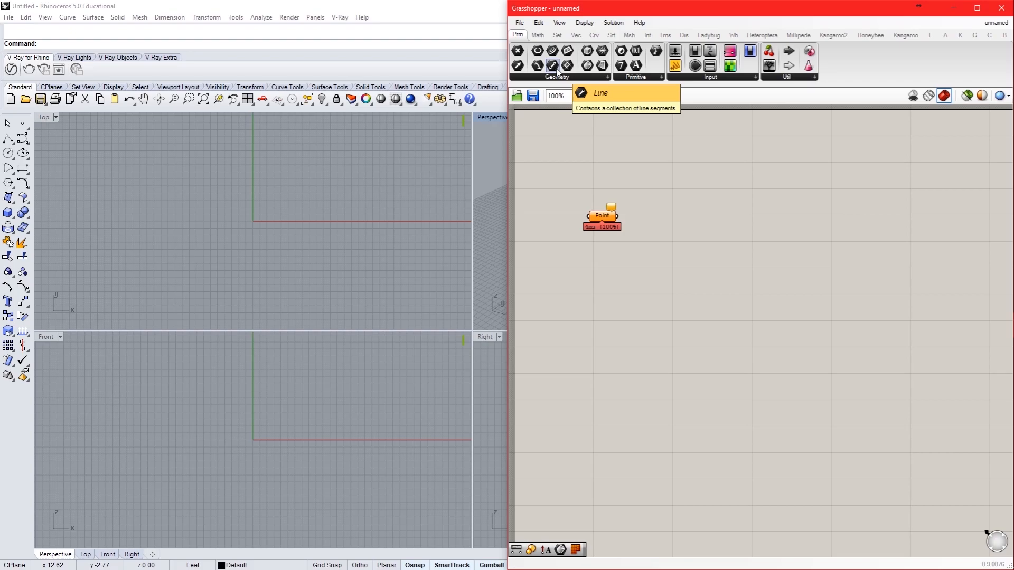
drag(645, 253, 593, 196)
key(Delete)
- Maximize the Perspective viewport in Rhino and shift the Grasshopper canvas to show its upper corner
double_click(485, 117)
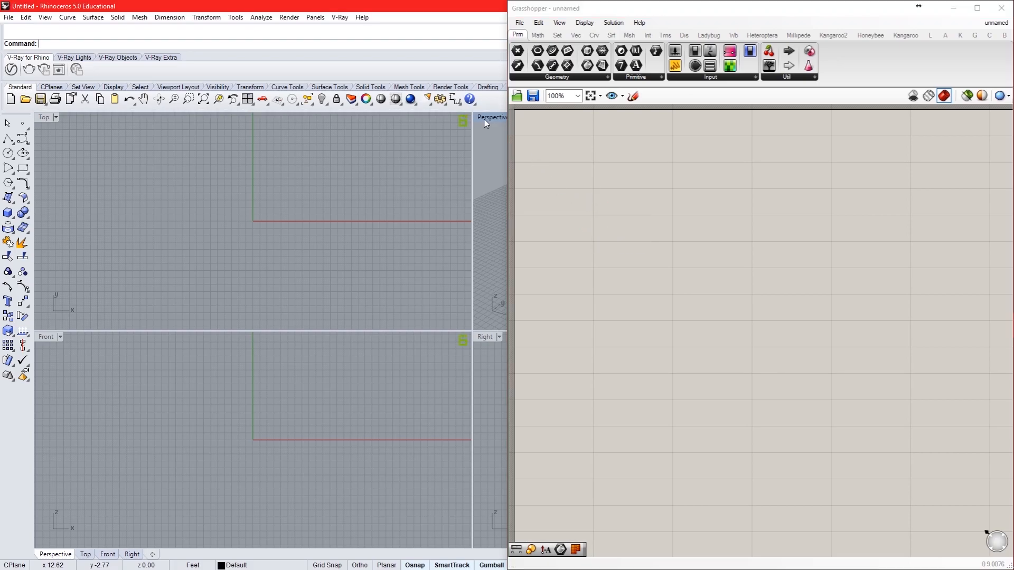
scroll(189, 273, down, 3)
scroll(244, 258, up, 3)
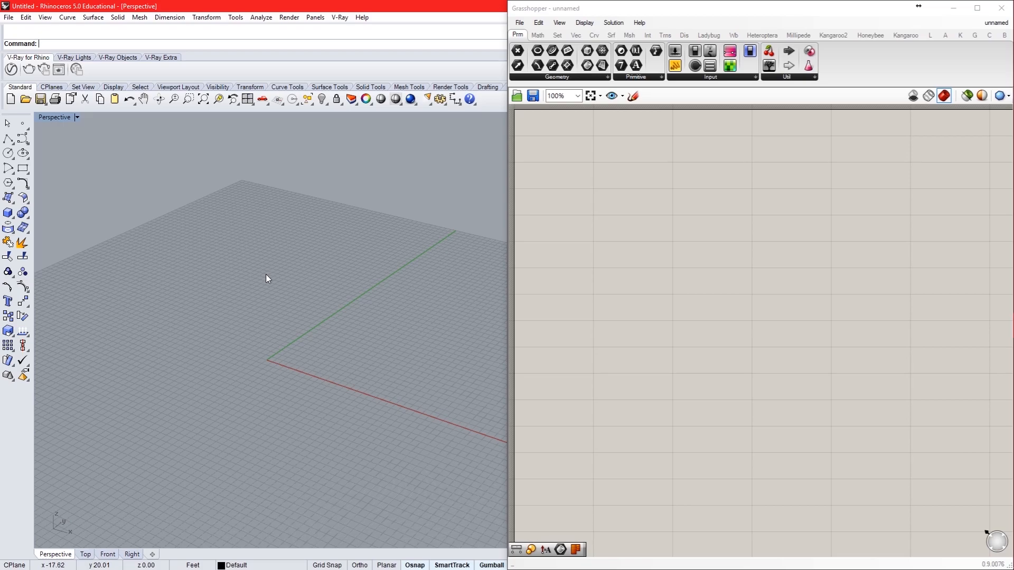
right_drag(606, 249, 643, 252)
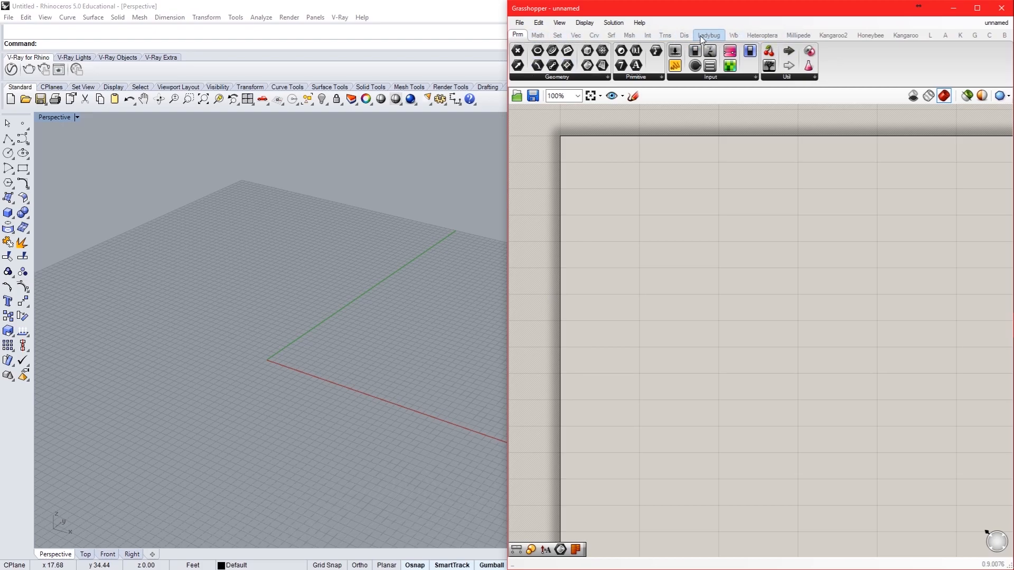
- Examine the available Geometry, Primitive and Input parameters and the Math and Sets component categories
mouse_move(702, 39)
mouse_move(519, 39)
click(577, 78)
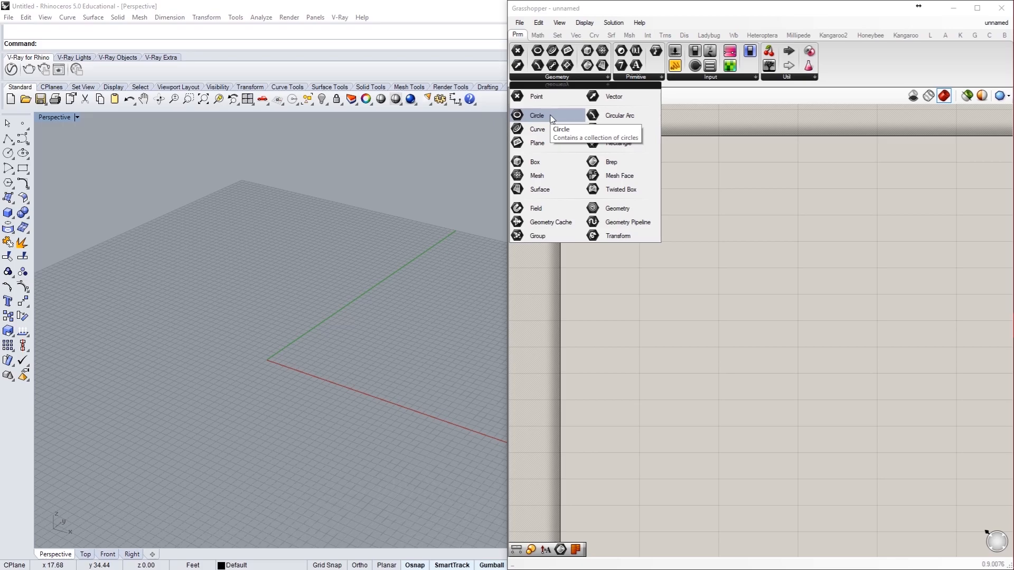
click(637, 78)
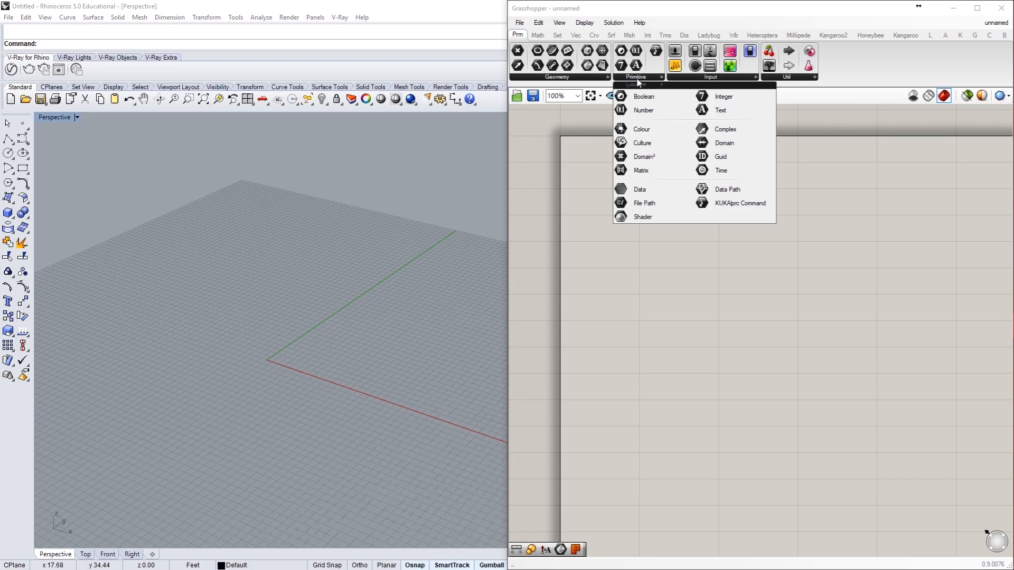
click(708, 79)
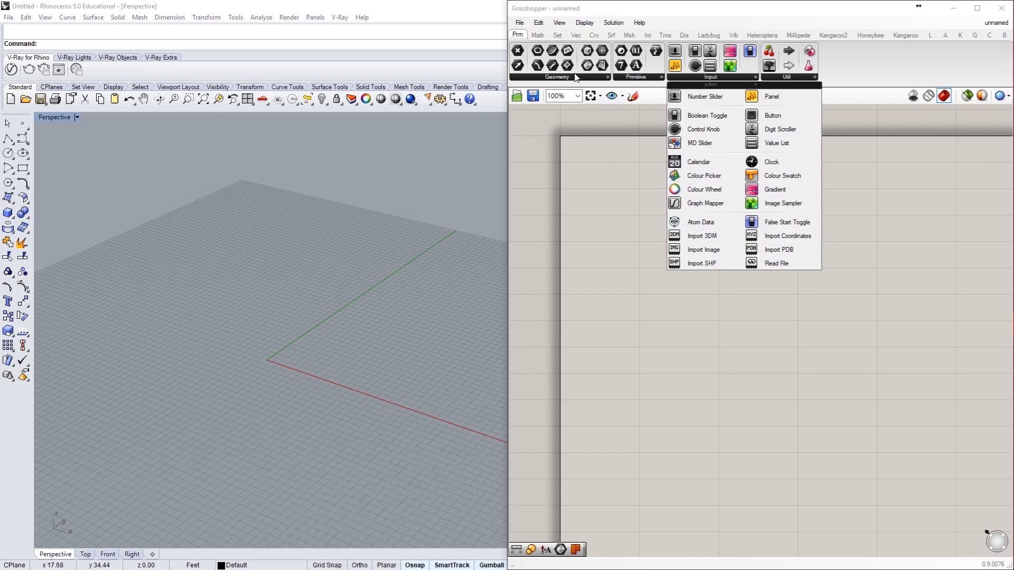
click(539, 35)
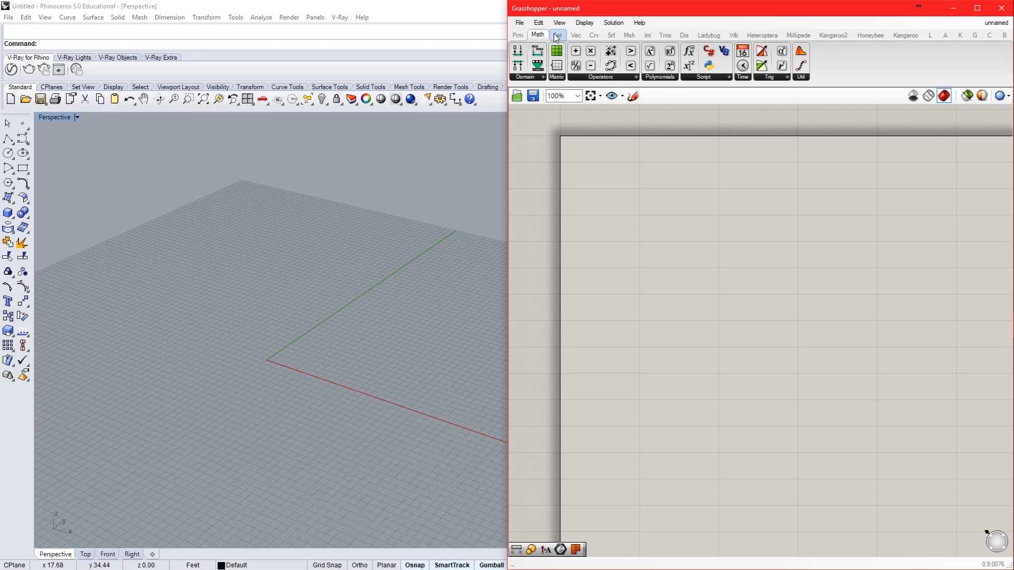
click(557, 35)
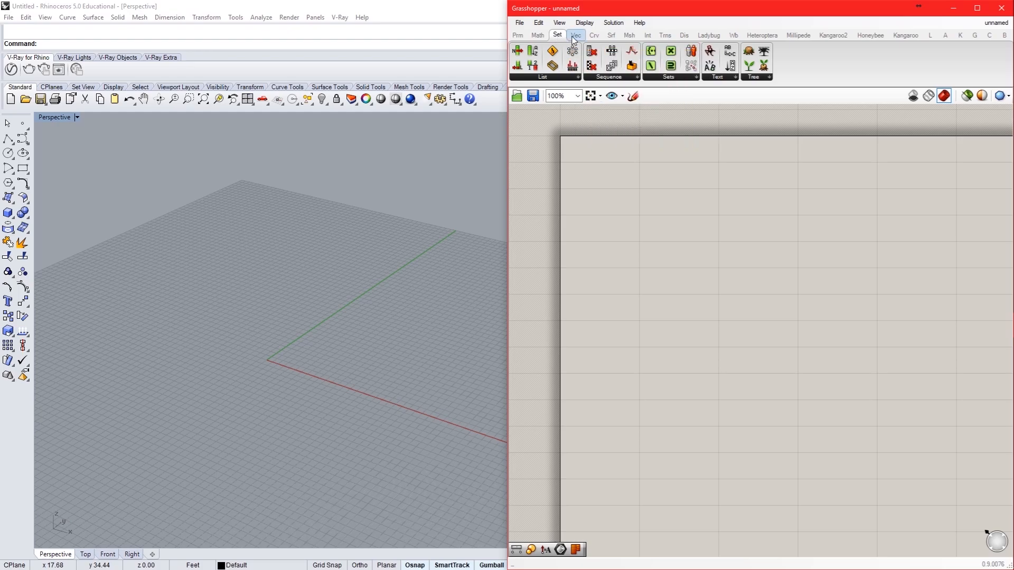
- Place a Construct Point component from the Vector category's Point group on the canvas
click(575, 37)
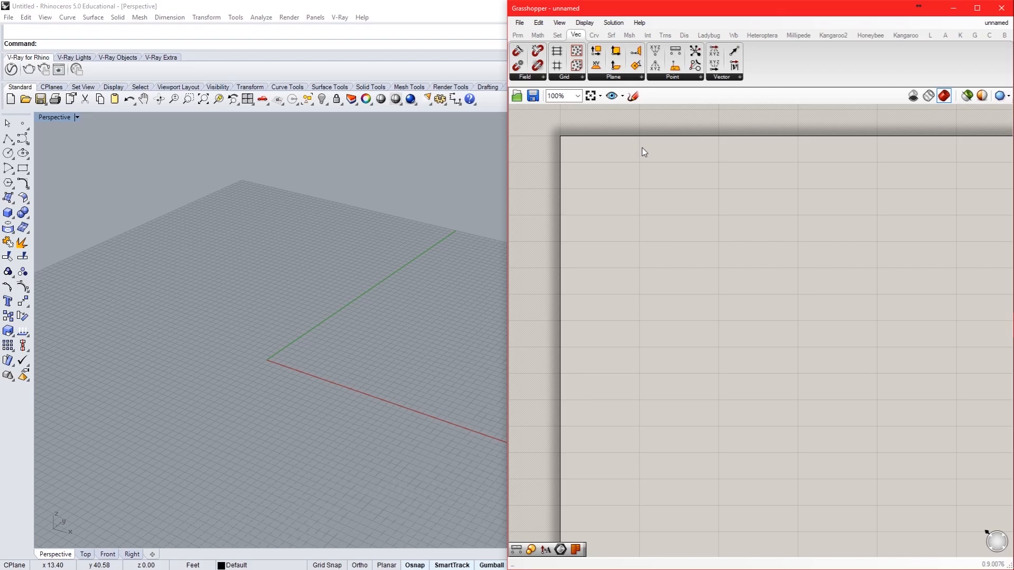
click(691, 80)
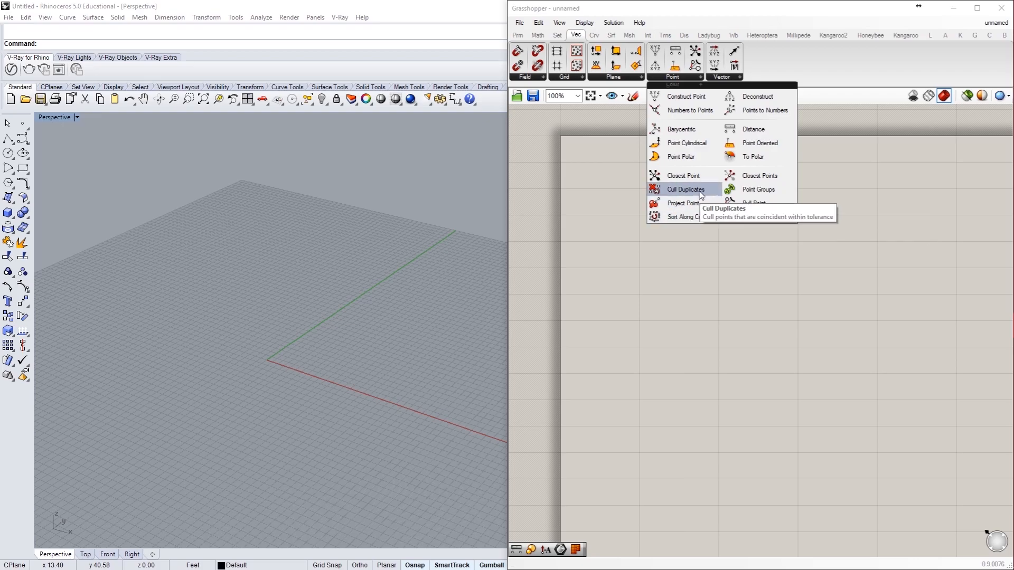
click(705, 100)
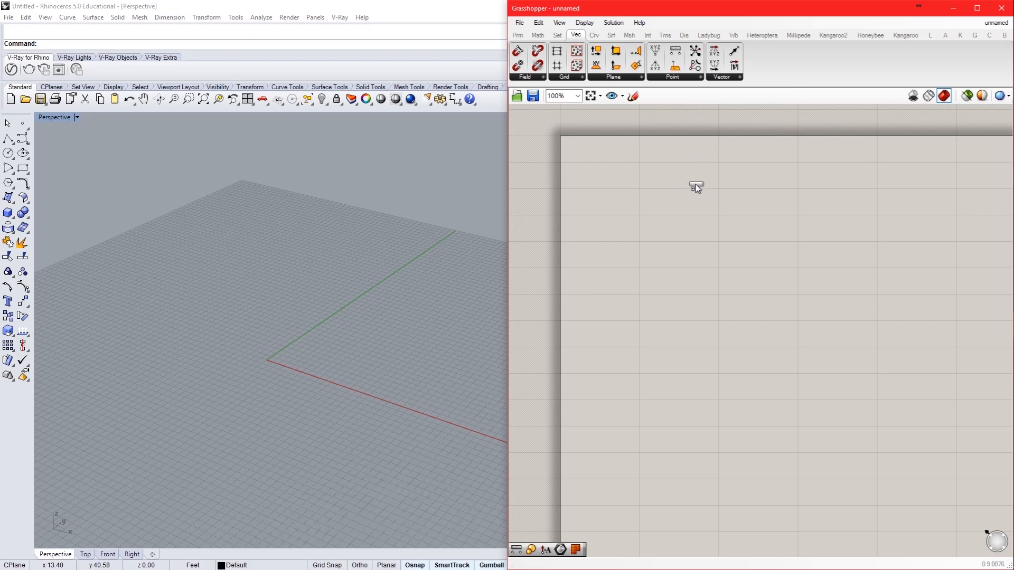
drag(695, 187, 764, 260)
right_drag(736, 346, 763, 383)
click(755, 239)
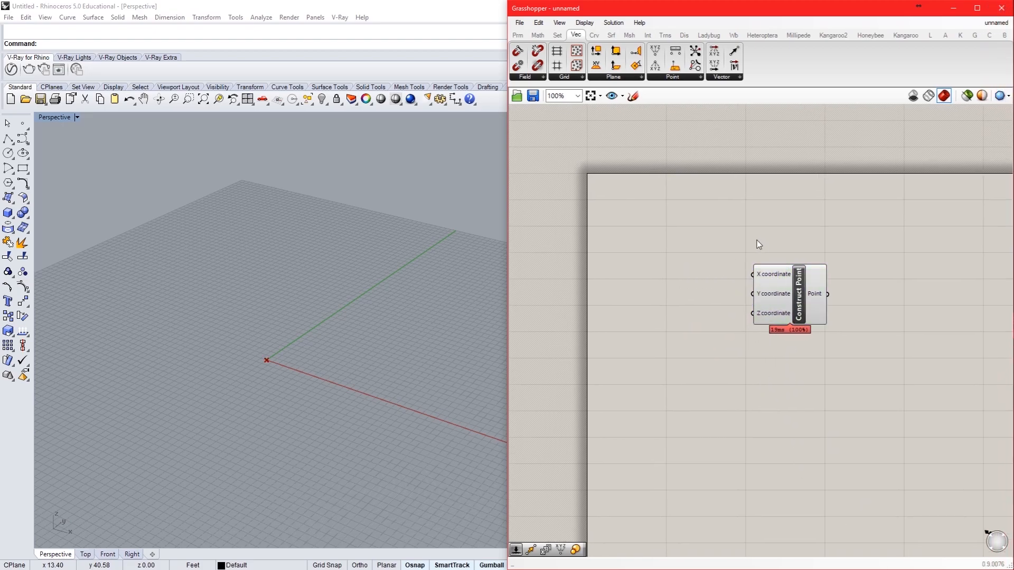
- Switch the component display to Draw Icons and back to names
scroll(755, 239, up, 4)
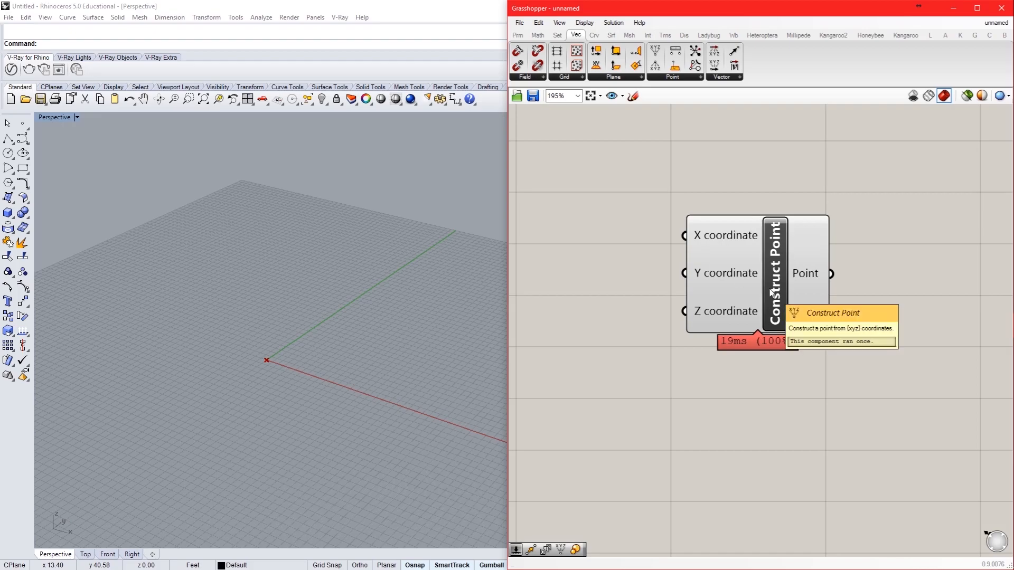
click(595, 24)
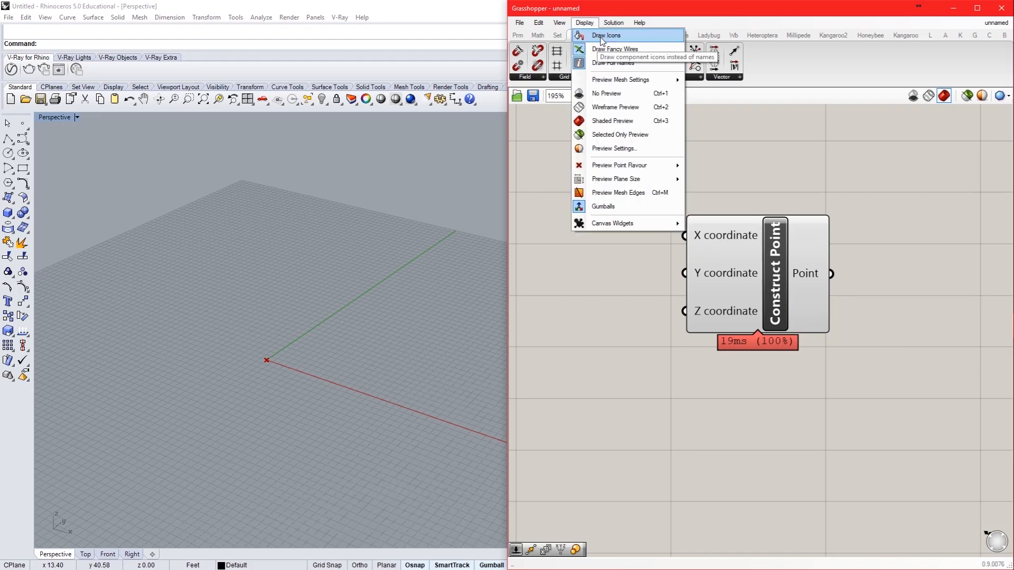
click(606, 35)
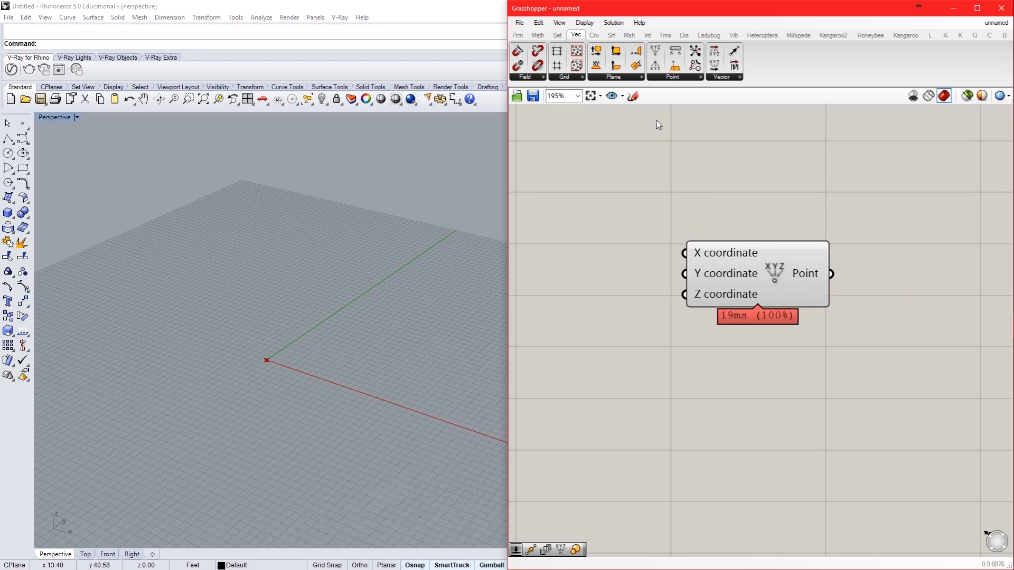
click(584, 23)
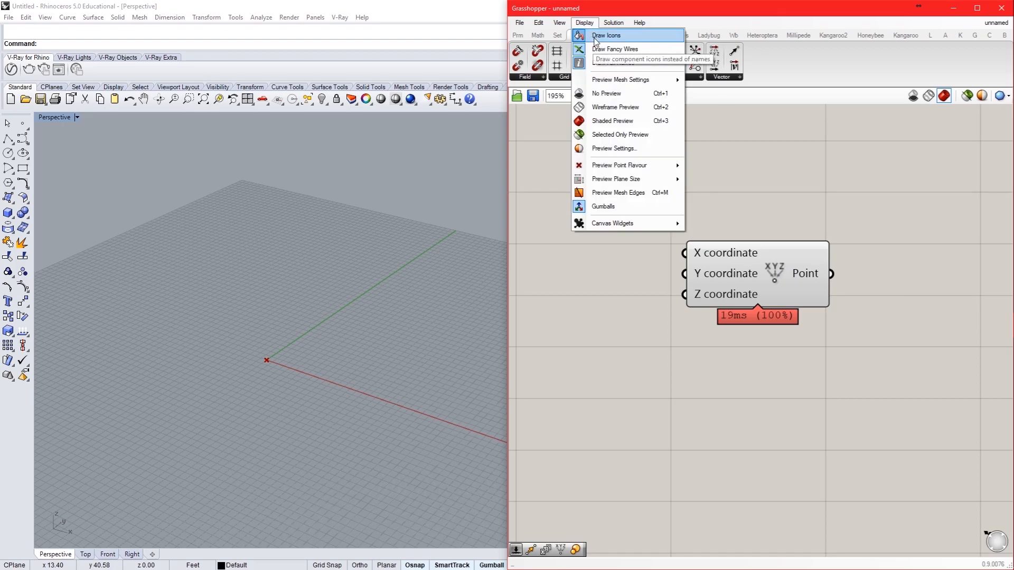
click(595, 37)
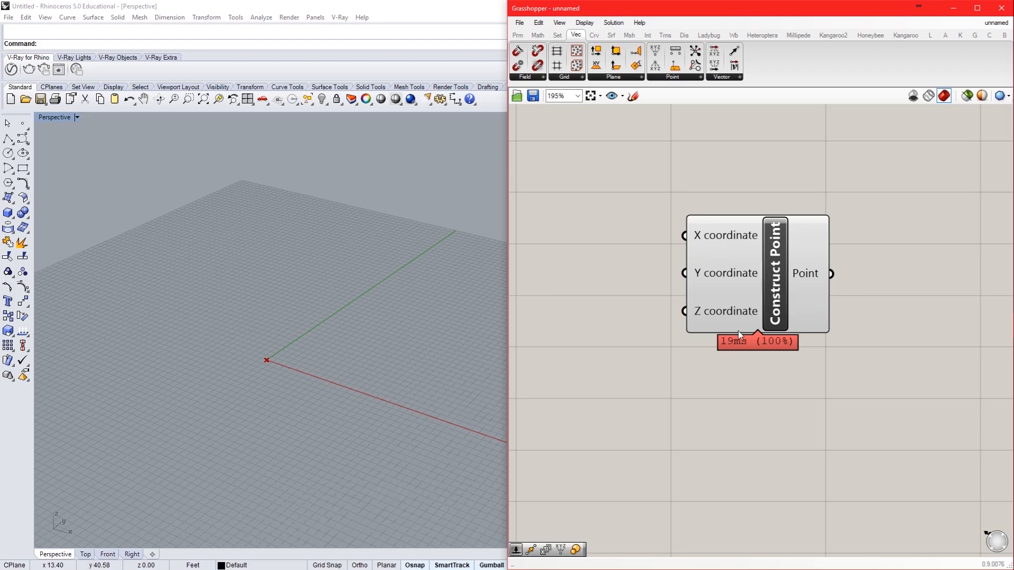
- Add a second Construct Point by searching for "construct point" below the first one, and delete it
double_click(738, 413)
text(construct point)
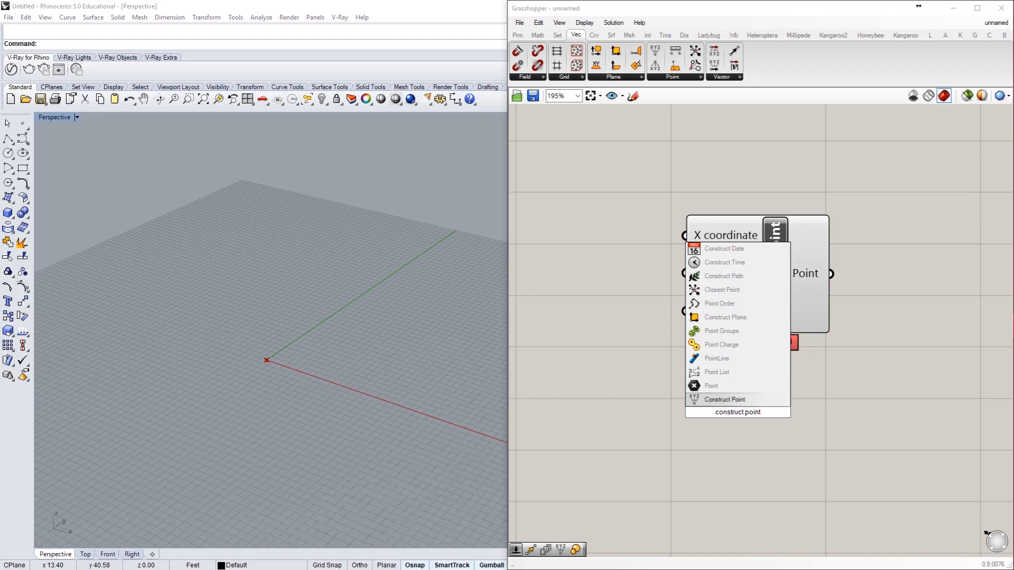
key(Return)
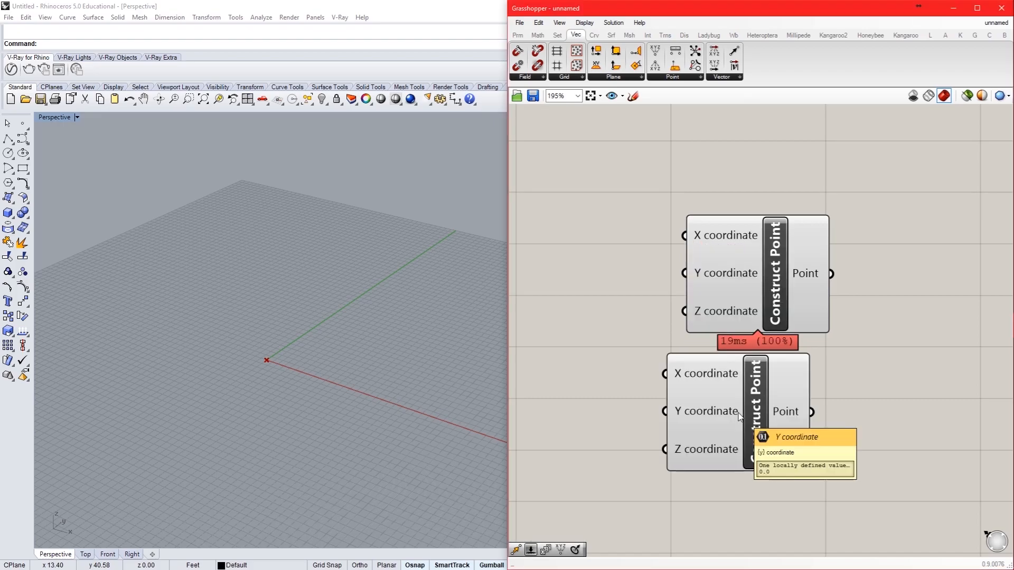
click(738, 413)
key(Delete)
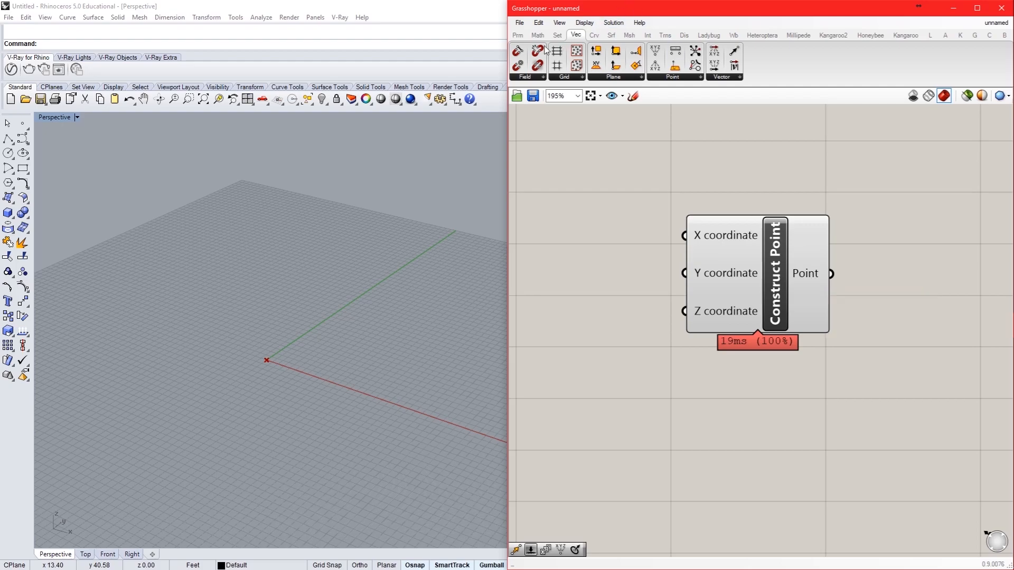
- Compare the Point parameter with Construct Point's output and inspect the component's Point output and X coordinate input
click(517, 35)
click(554, 78)
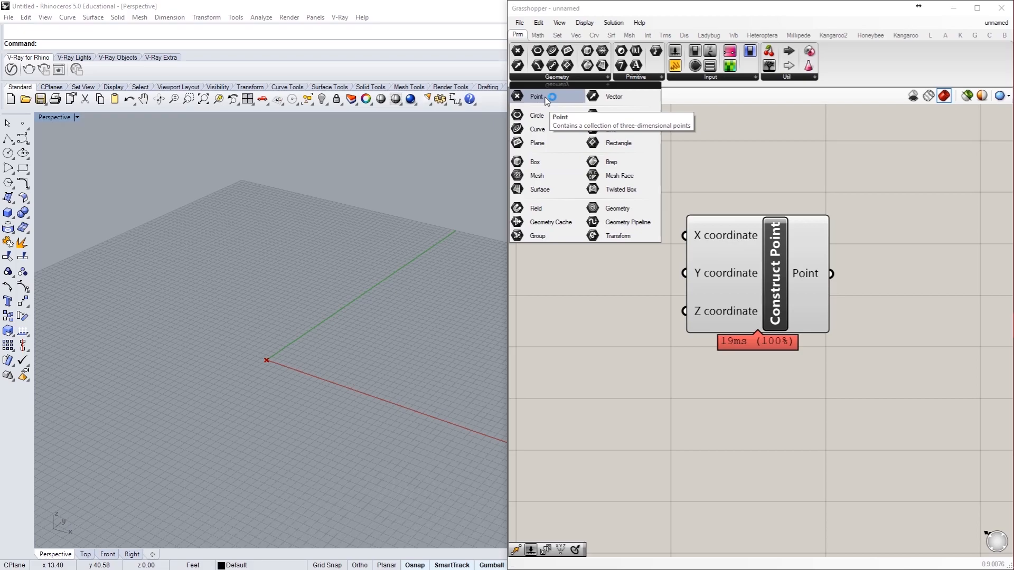
click(827, 194)
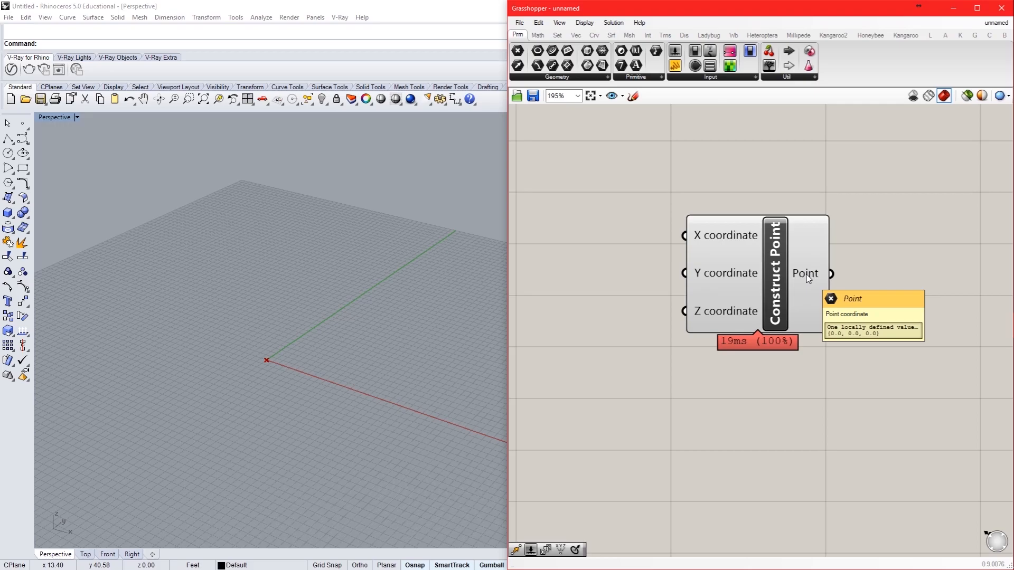
click(342, 369)
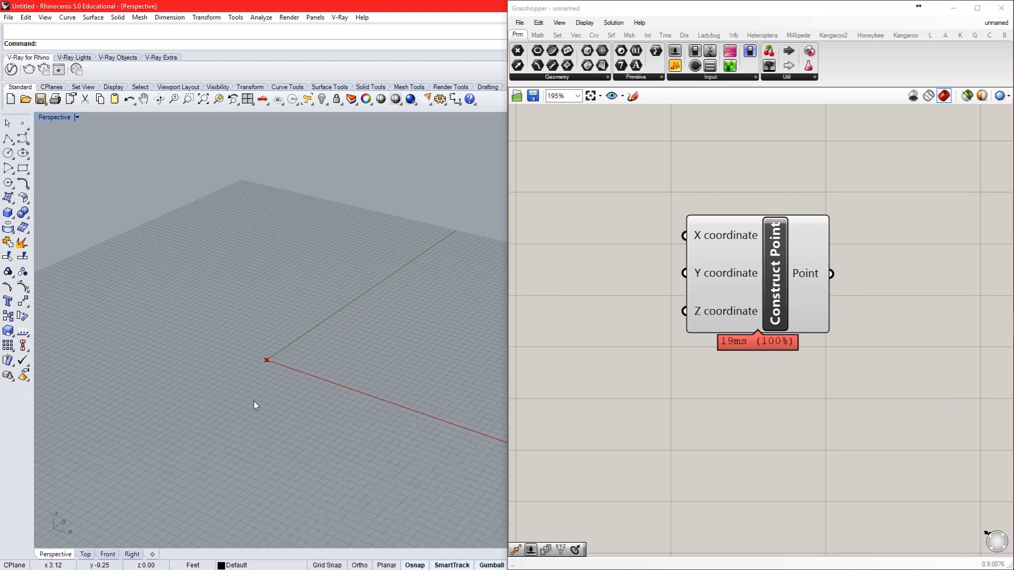
mouse_move(806, 274)
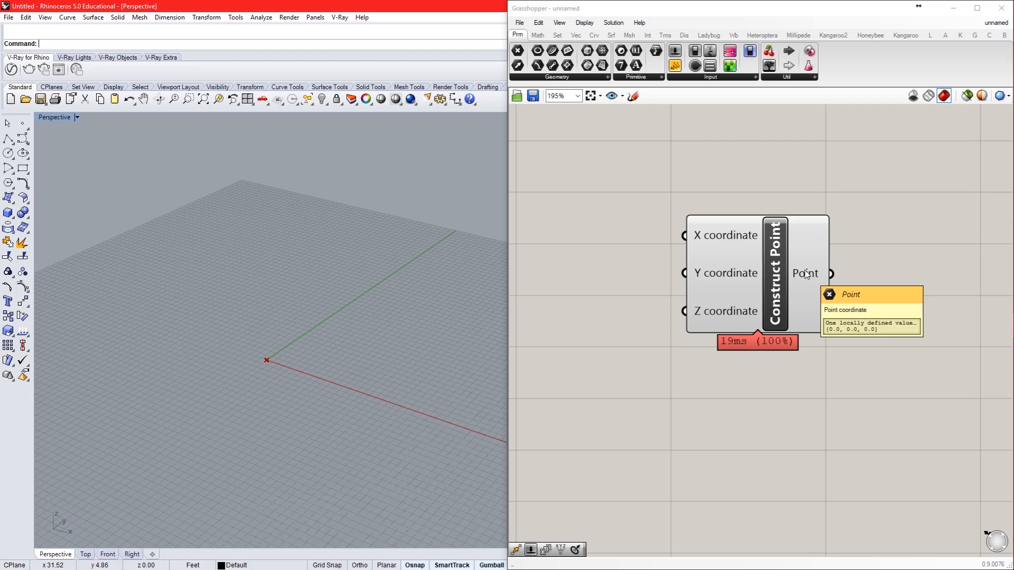
click(623, 277)
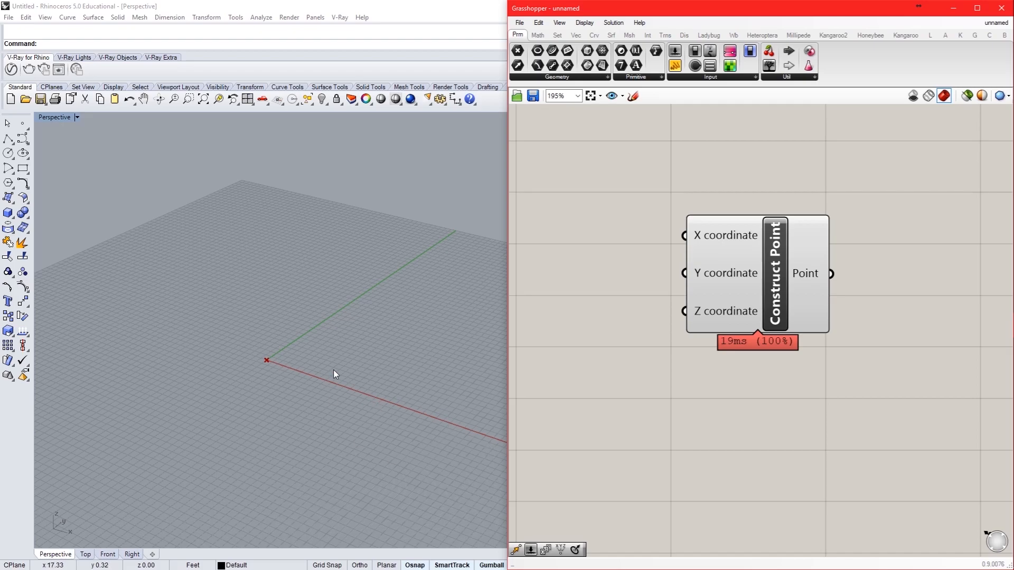
mouse_move(720, 239)
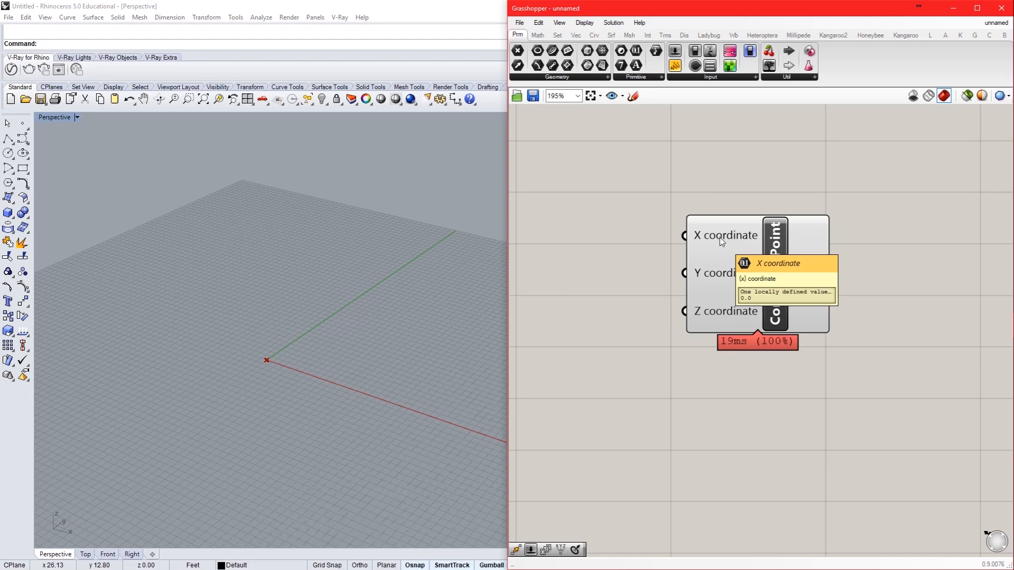
- Place a Number parameter on the canvas beside Construct Point's X coordinate input
click(660, 78)
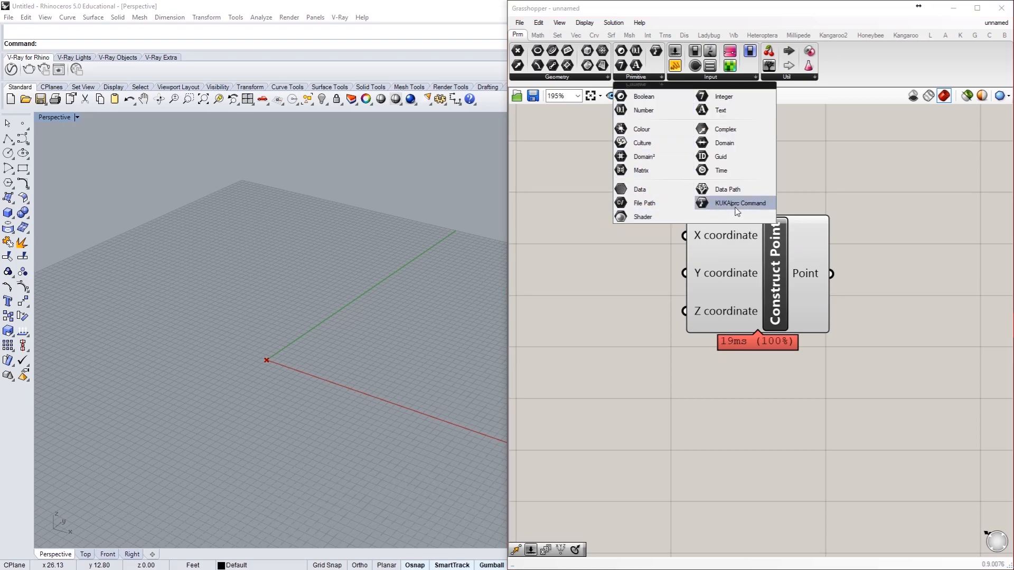
click(644, 109)
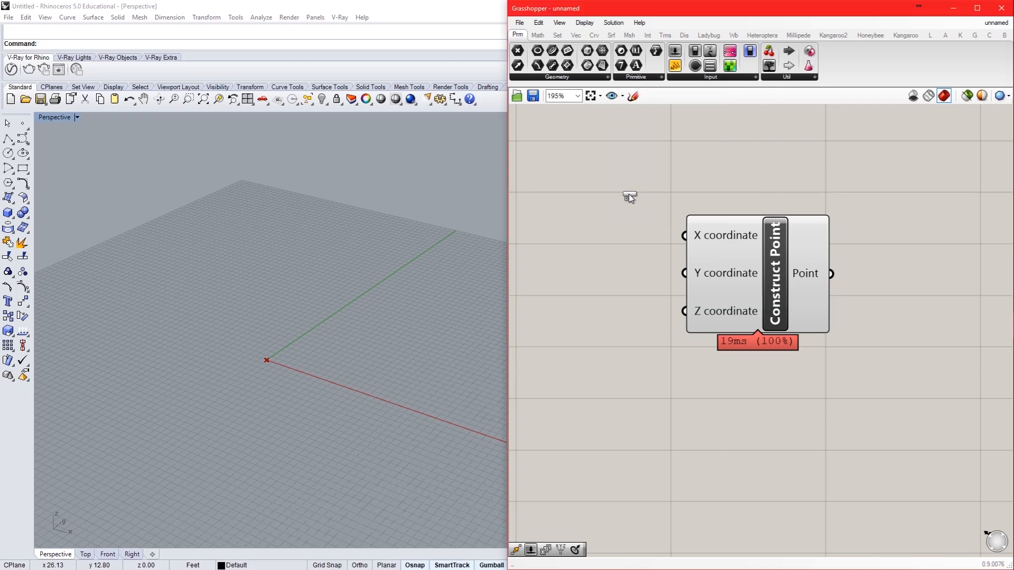
click(605, 236)
drag(607, 237, 573, 236)
right_drag(572, 267, 787, 290)
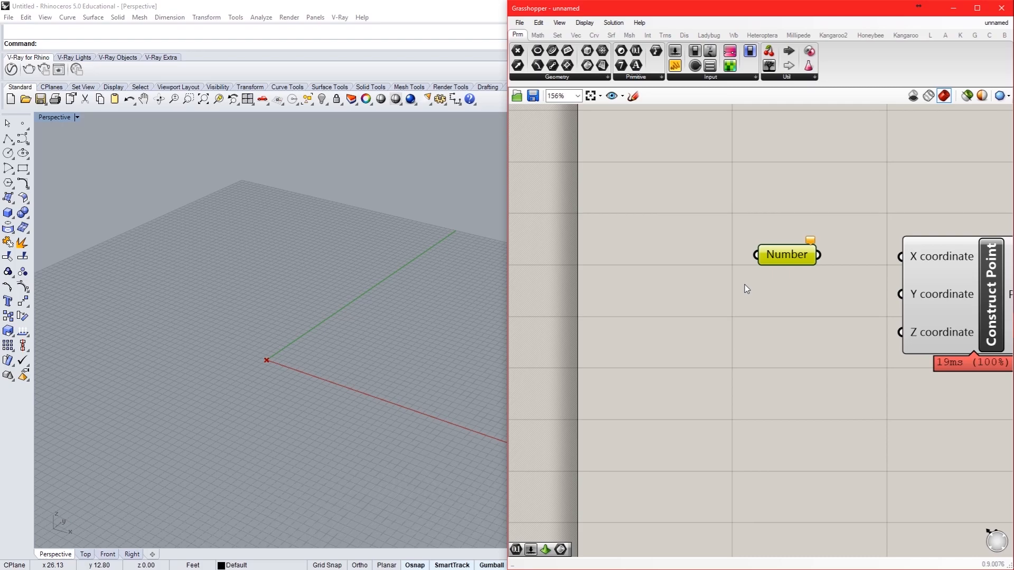
scroll(745, 285, down, 1)
right_drag(667, 184, 690, 238)
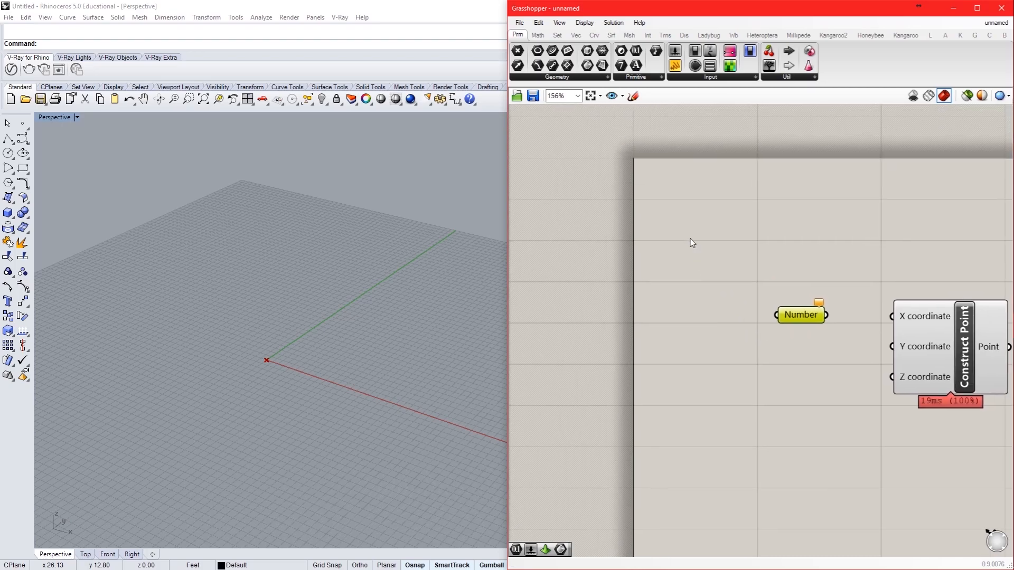
- Set the Number parameter's value to 1.5
right_click(798, 321)
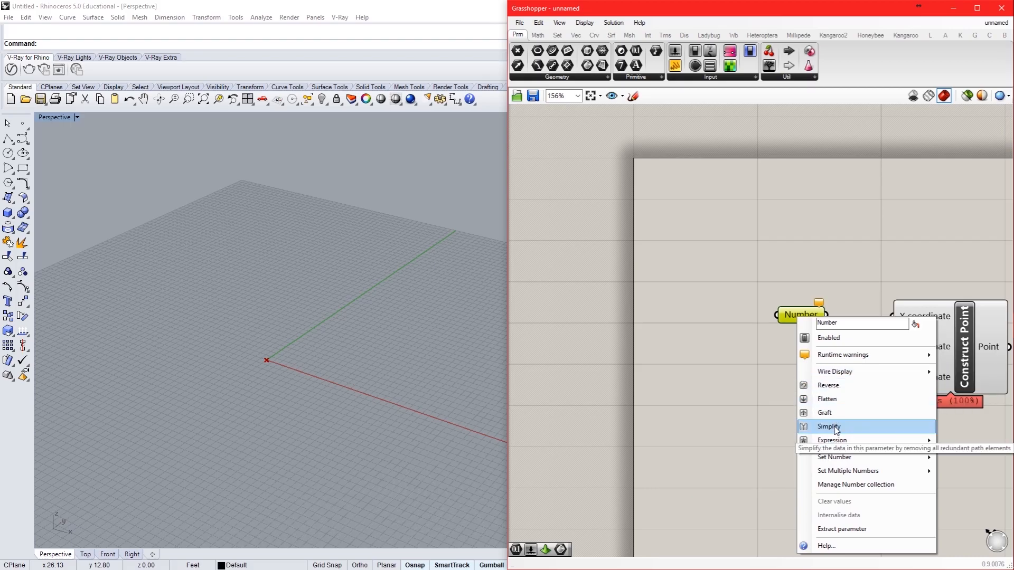
mouse_move(833, 442)
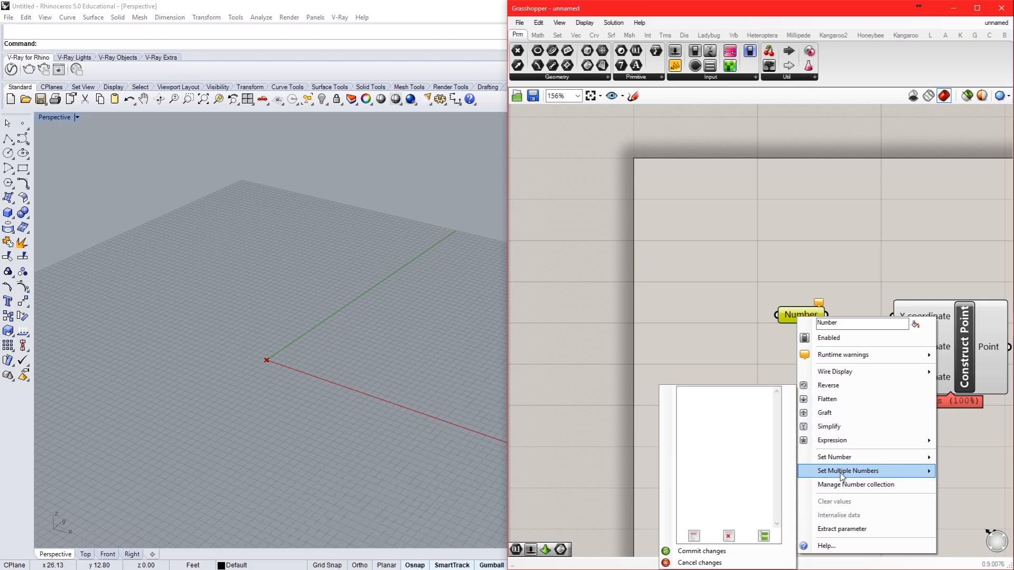
mouse_move(842, 479)
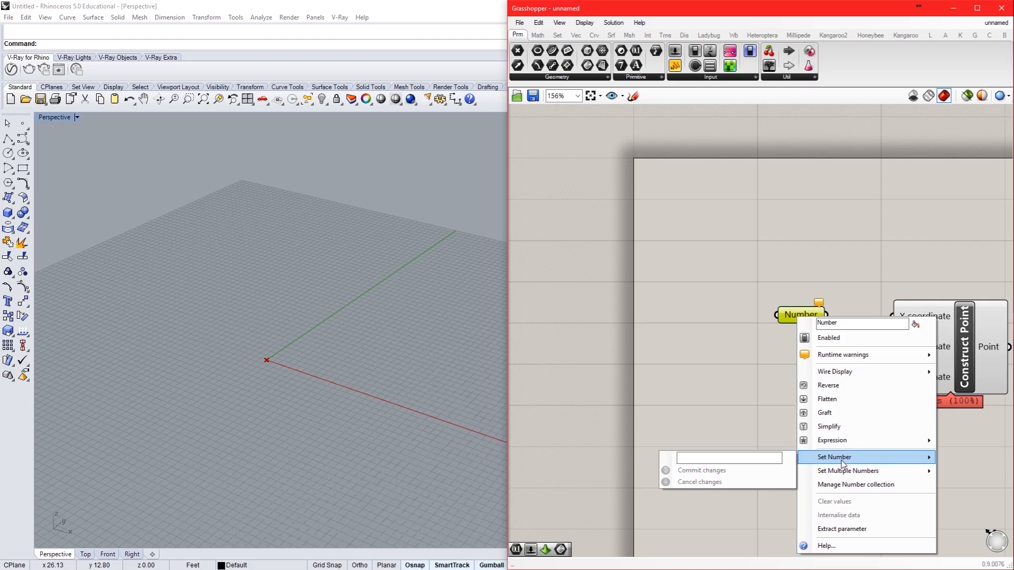
click(757, 458)
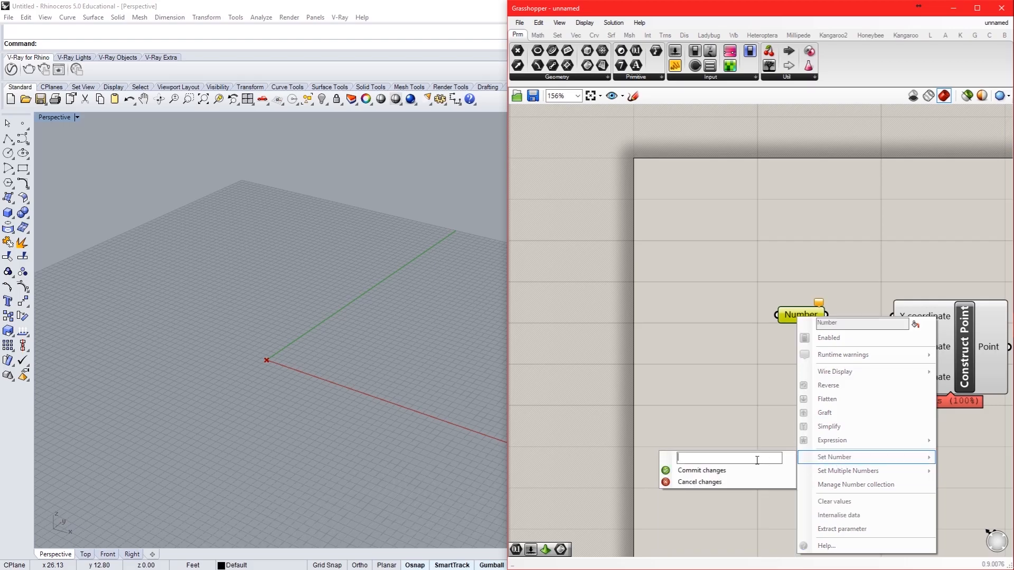
text(1.5)
click(713, 471)
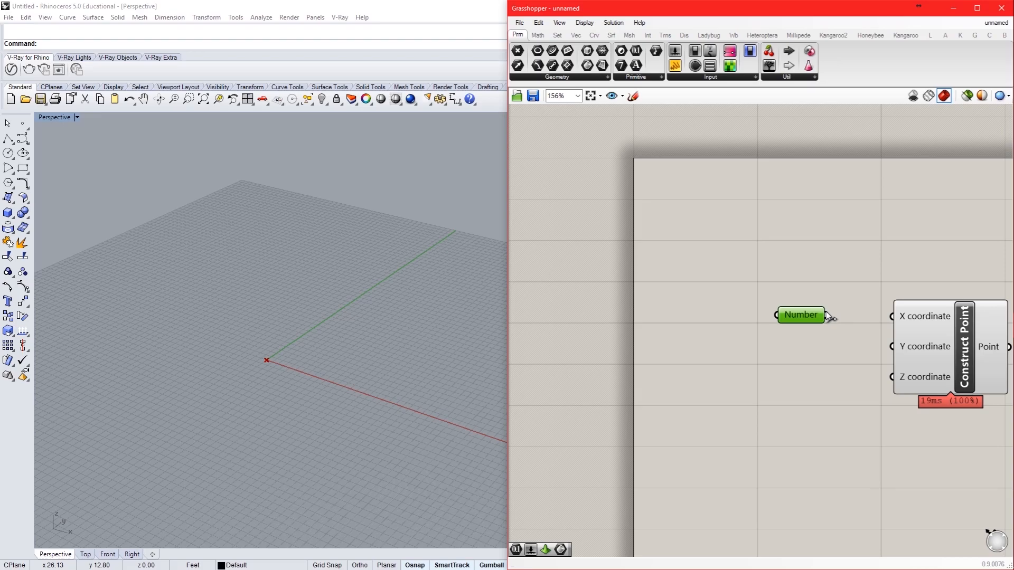
- Connect the Number parameter to Construct Point's X coordinate input and align it level with that input
drag(827, 315, 892, 323)
click(845, 401)
click(939, 357)
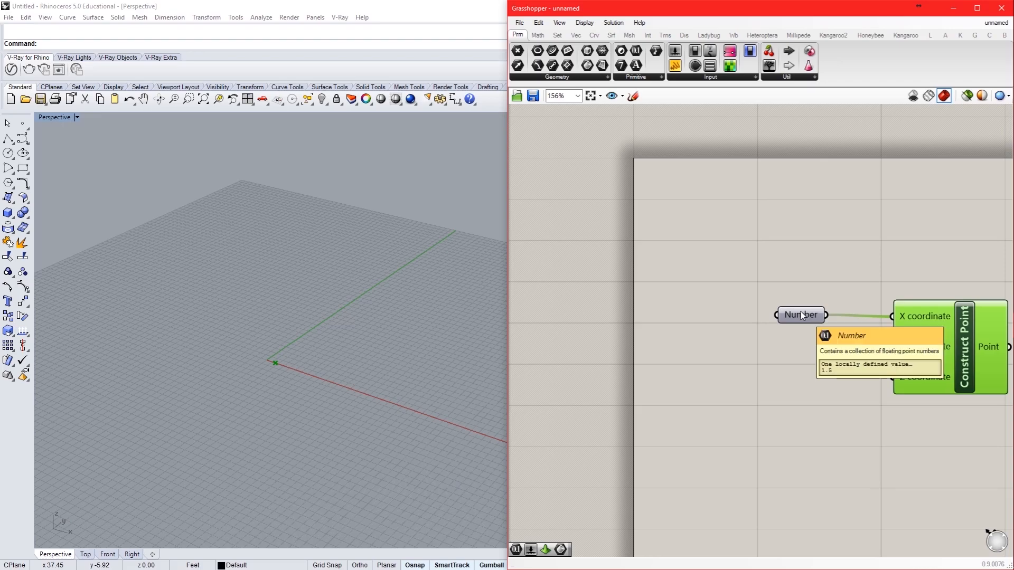
scroll(282, 363, up, 2)
scroll(285, 362, up, 2)
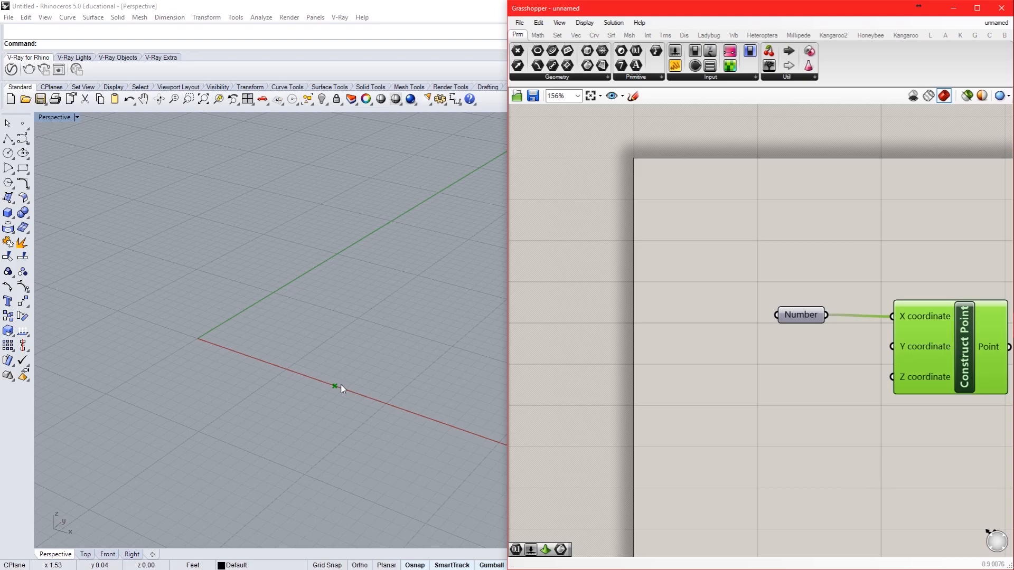
click(774, 371)
drag(797, 315, 797, 318)
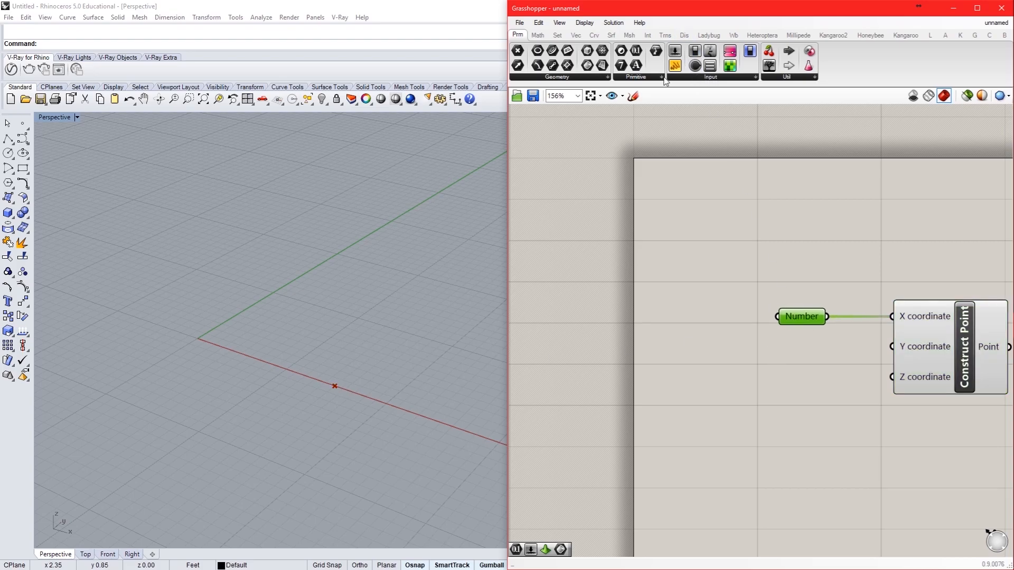
- Place a Number Slider on the canvas below the Number parameter and slide it to 1.000
click(729, 78)
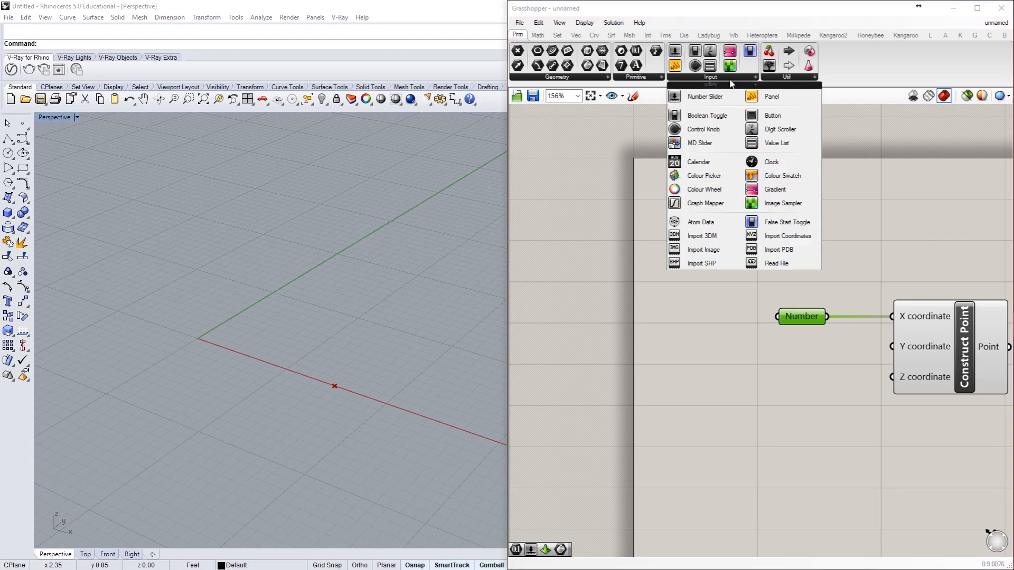
click(715, 98)
click(755, 366)
drag(755, 365, 748, 356)
drag(755, 349, 885, 430)
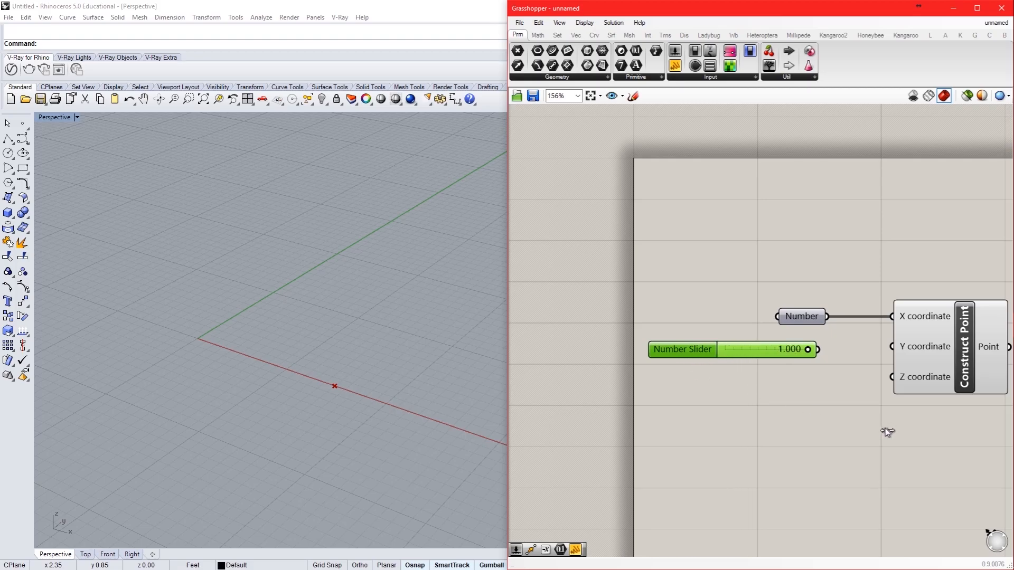
- Connect the Number Slider to Construct Point's Y coordinate input and align it level with that input
drag(817, 349, 913, 347)
drag(819, 349, 895, 347)
drag(767, 347, 777, 343)
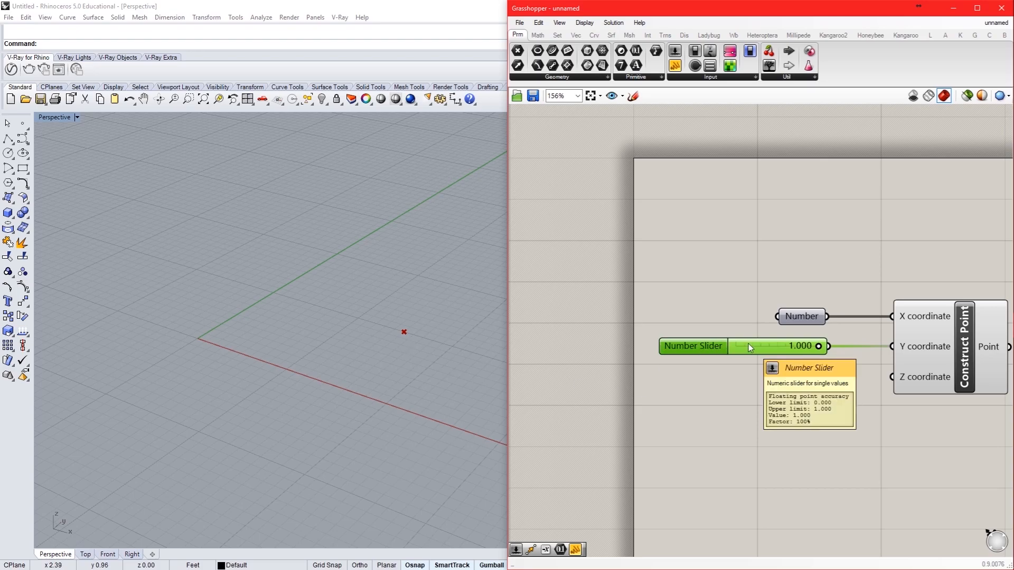
- Try out the slider connected to the Y coordinate and set its exact value to 0.555
drag(819, 346, 799, 353)
drag(770, 385, 789, 463)
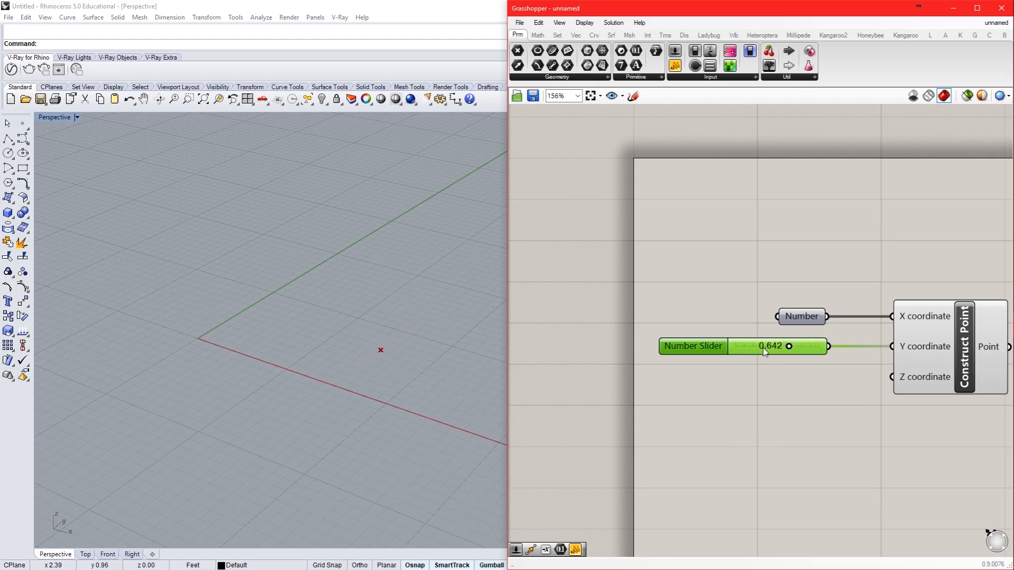
double_click(763, 350)
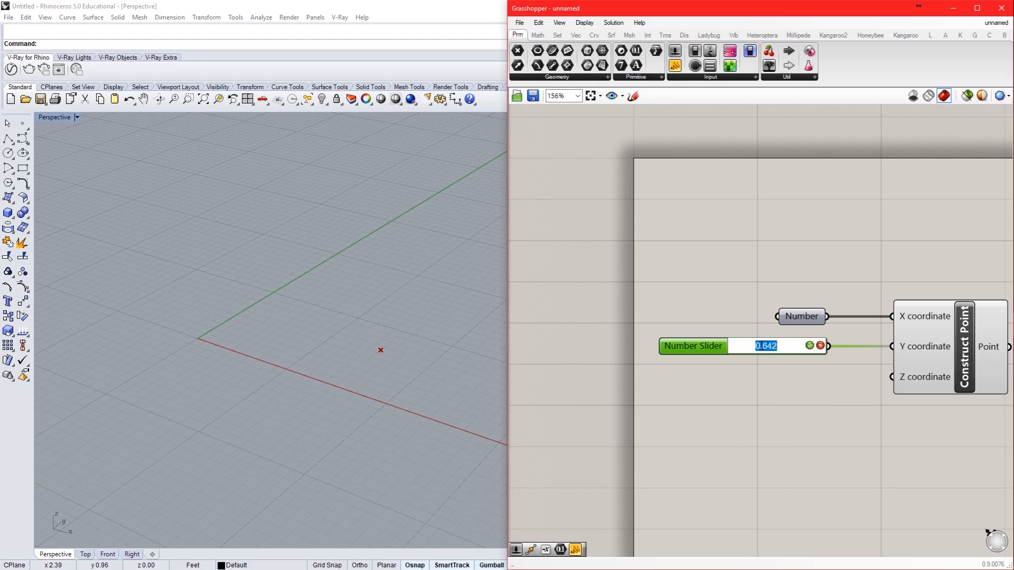
text(0.555)
key(Return)
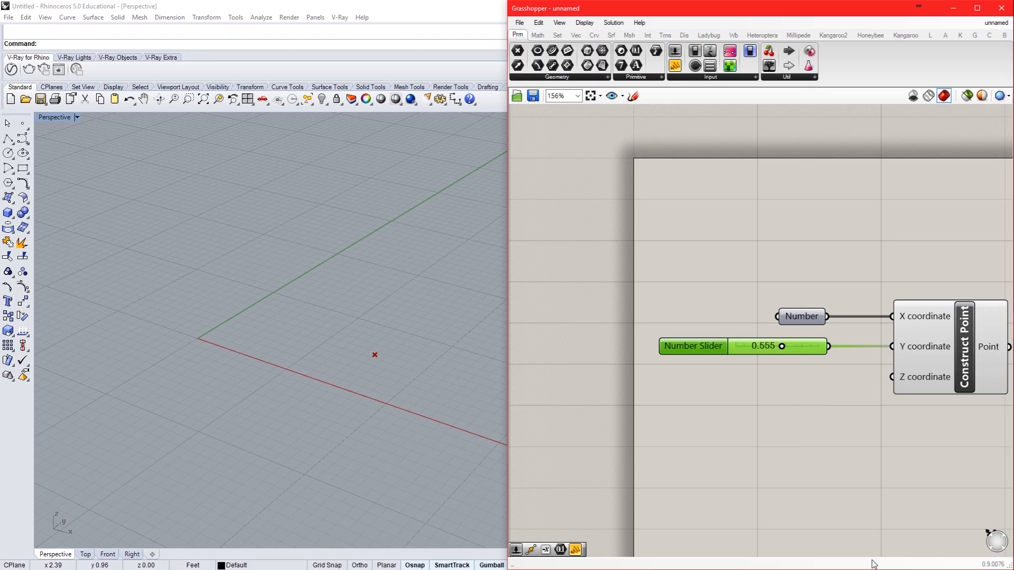
click(730, 439)
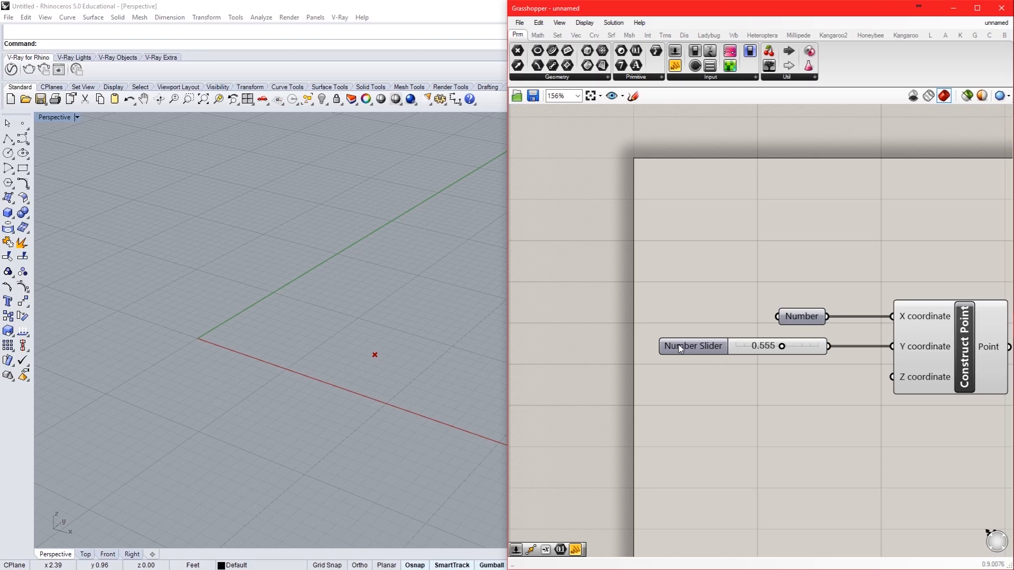
- Rename the slider connected to the Y coordinate as Y-position and set its rounding to integer numbers
double_click(708, 344)
drag(746, 258, 484, 267)
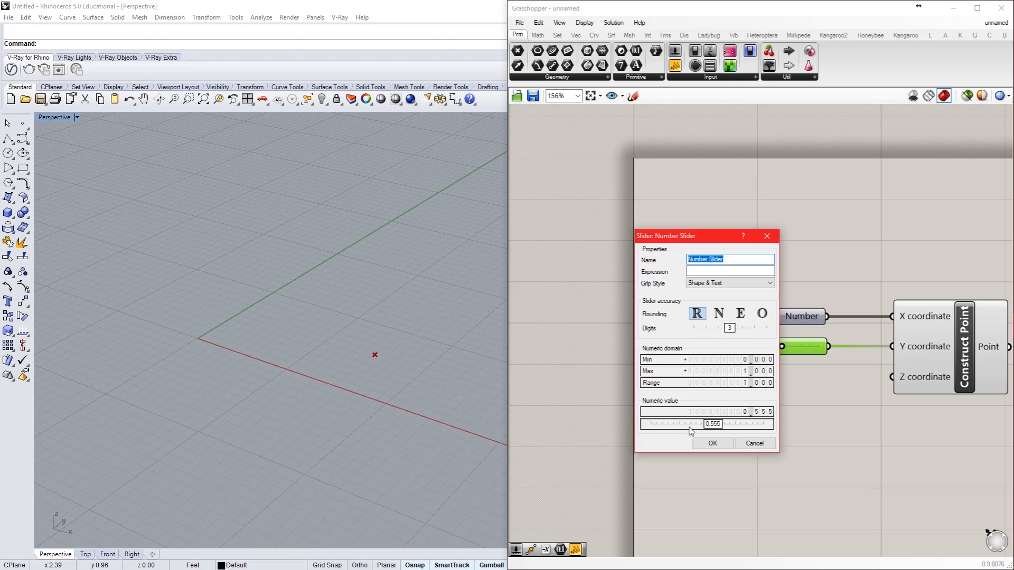
text(Y-position)
drag(731, 330, 729, 329)
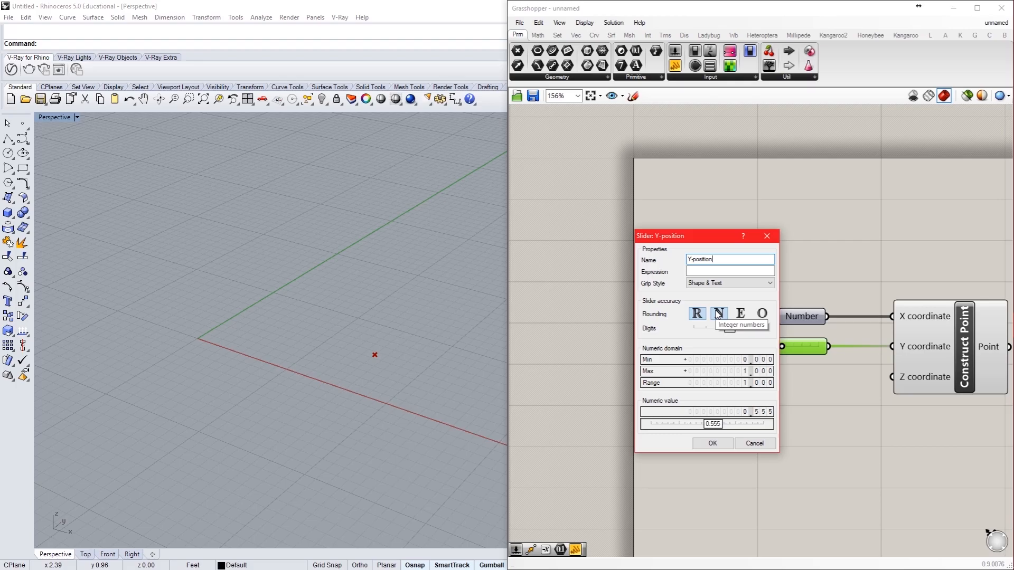
click(718, 313)
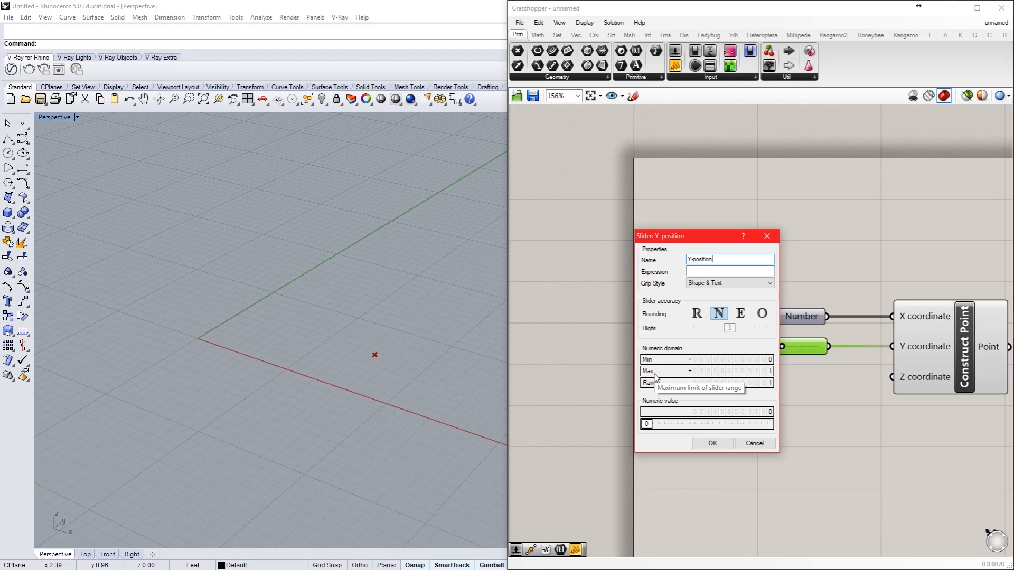
click(713, 444)
- Slide Y-position to 1 and set its maximum limit to 10
drag(720, 347, 816, 435)
double_click(685, 350)
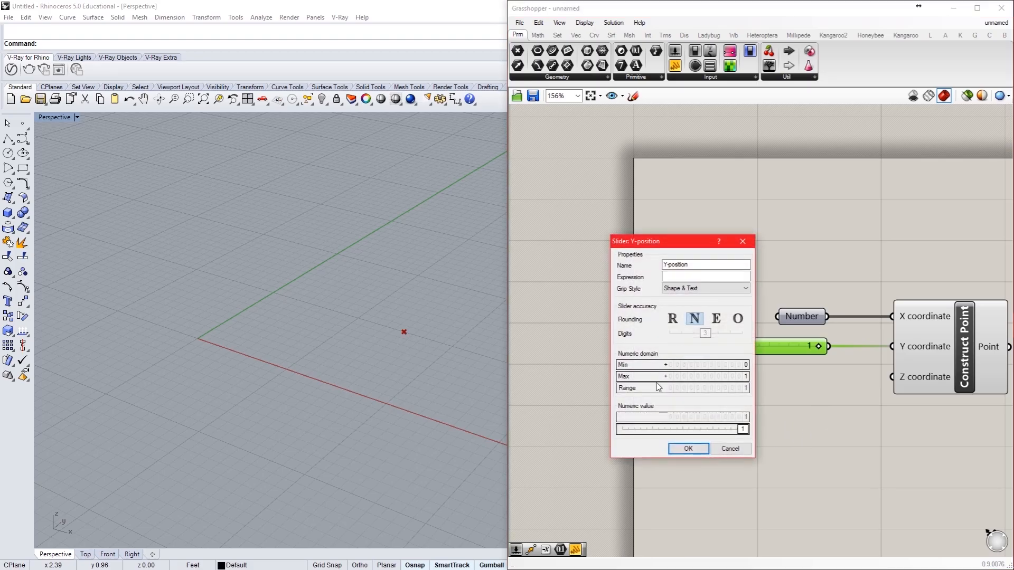
double_click(737, 377)
text(10)
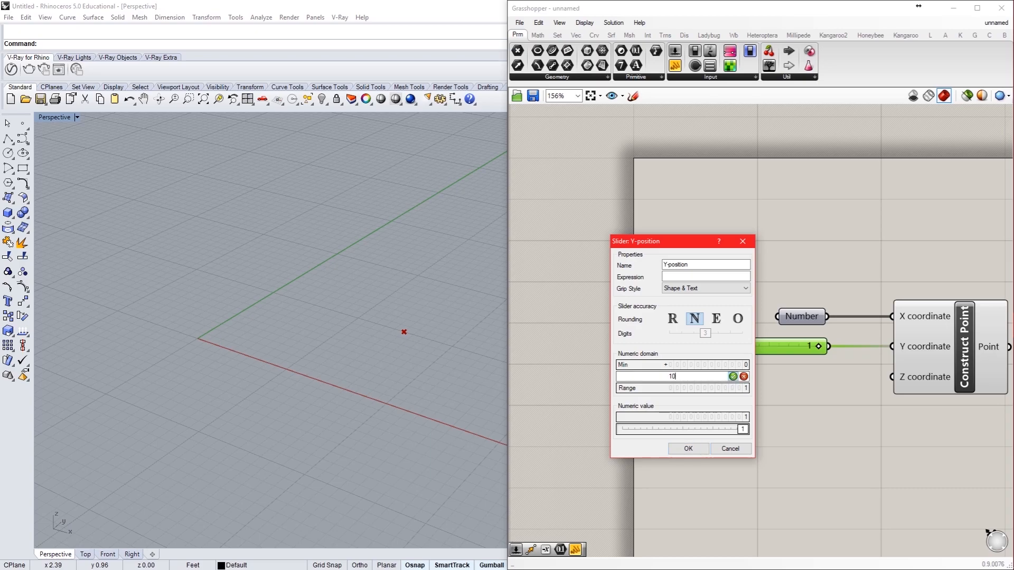
key(Return)
click(698, 447)
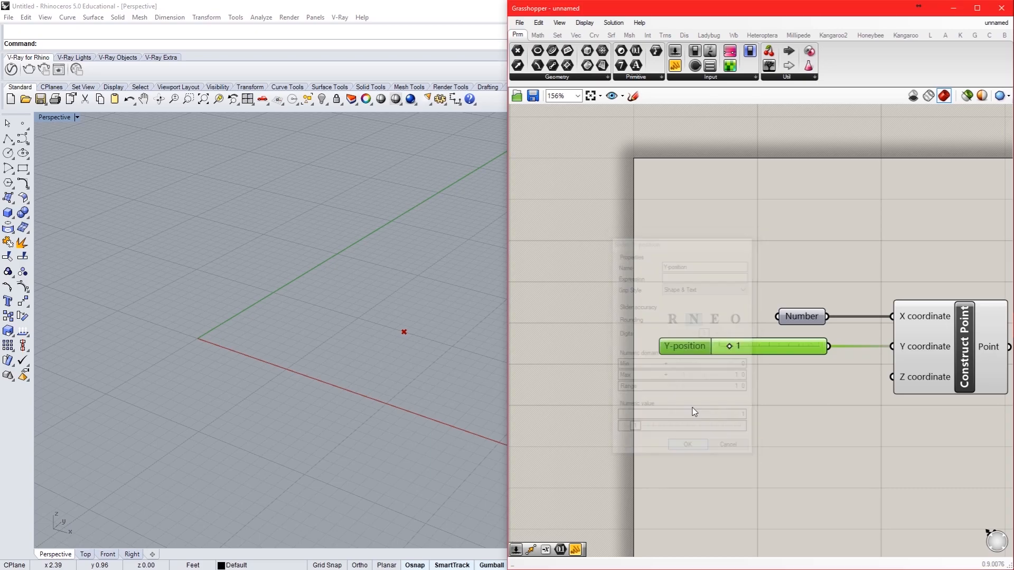
- Slide Y-position to 0 and view the constructed point in the Perspective viewport
drag(730, 344, 719, 401)
right_drag(341, 406, 340, 390)
click(692, 386)
- Add a Number Slider below Y-position by entering 11.25 in the component search, and slide it to 100.00
double_click(730, 386)
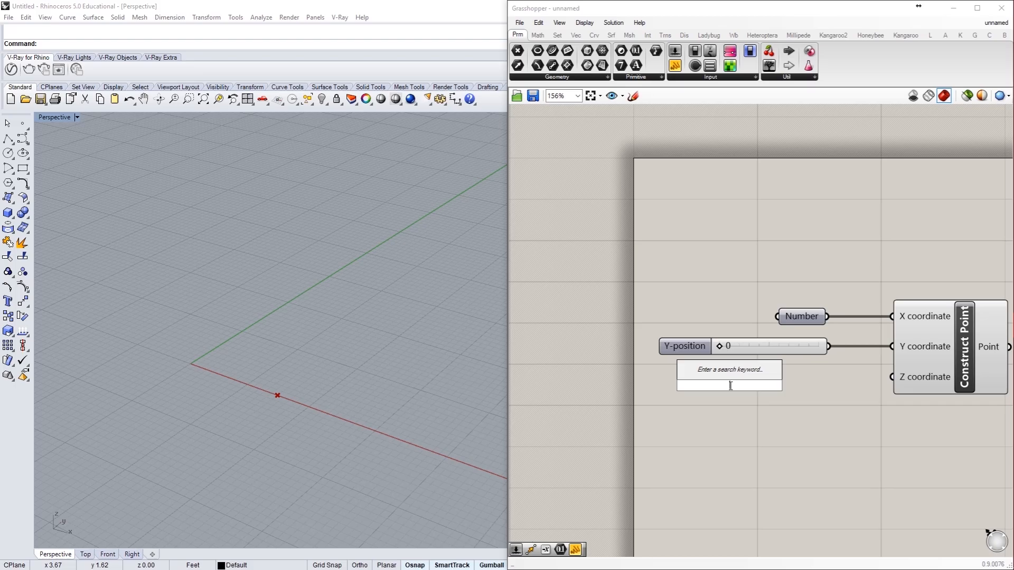
text(11.25)
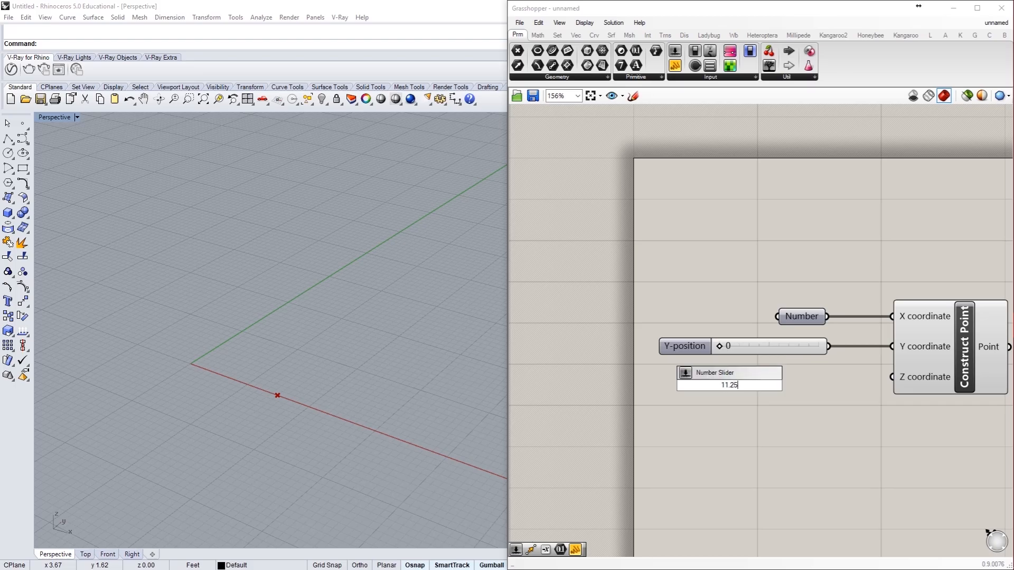
key(Return)
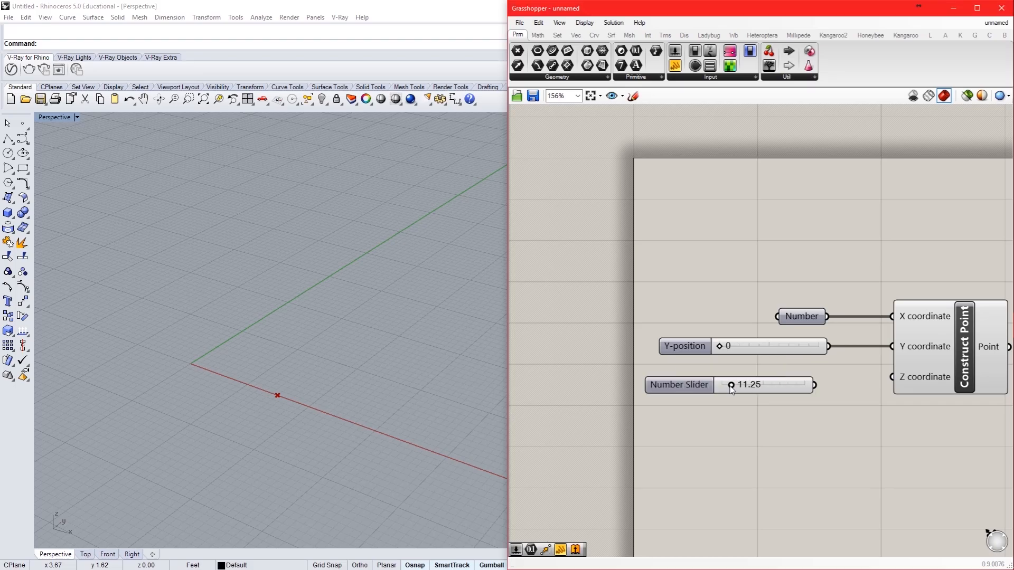
drag(731, 386, 821, 432)
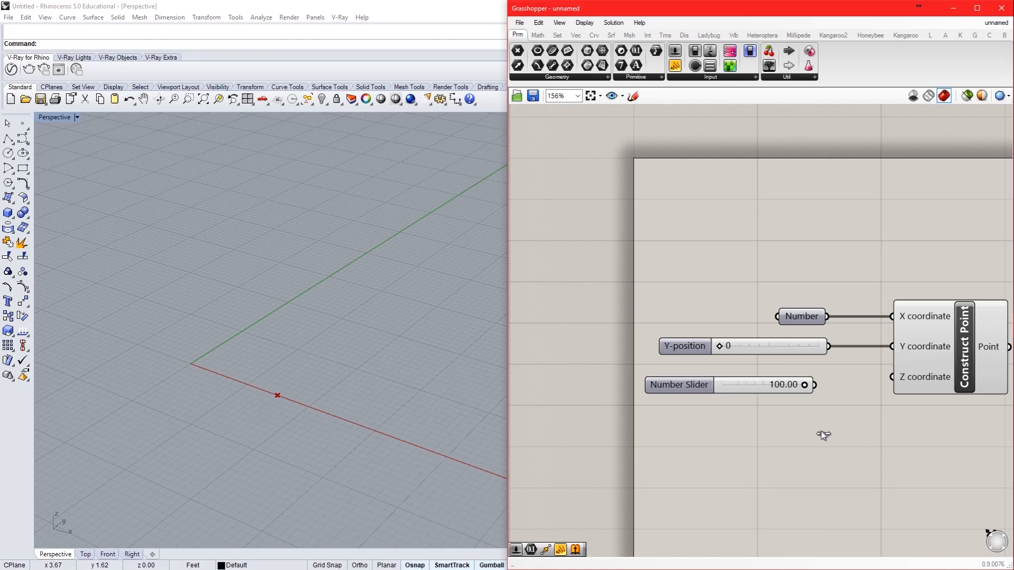
- Add another Number Slider below by entering 0.5 in the component search, and slide it to 0.0
double_click(755, 447)
text(0.5)
key(Return)
drag(780, 450, 707, 417)
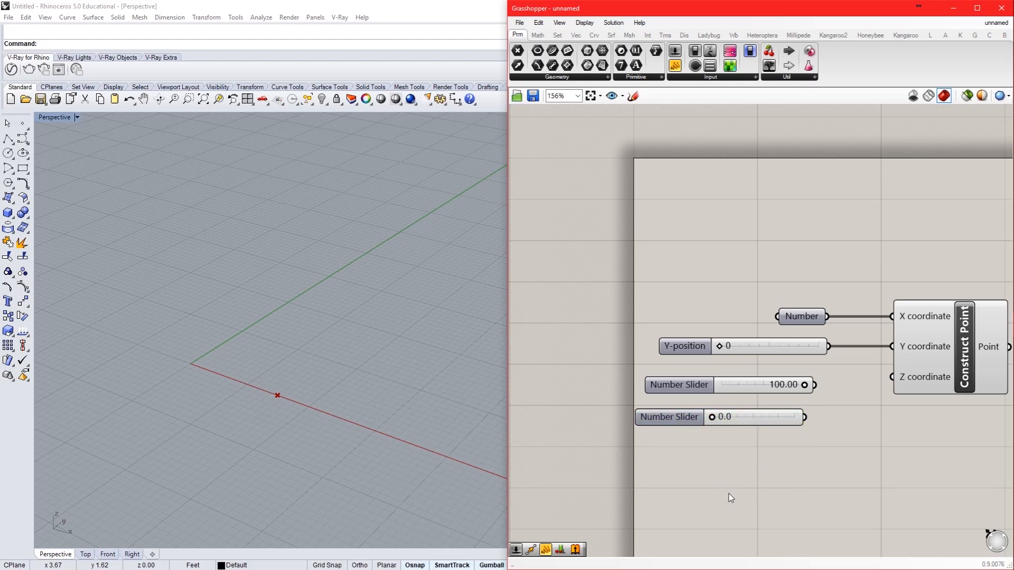
- Add an integer Number Slider of 10 below the other sliders through the component search, try it out, and delete it
double_click(729, 493)
text(10.)
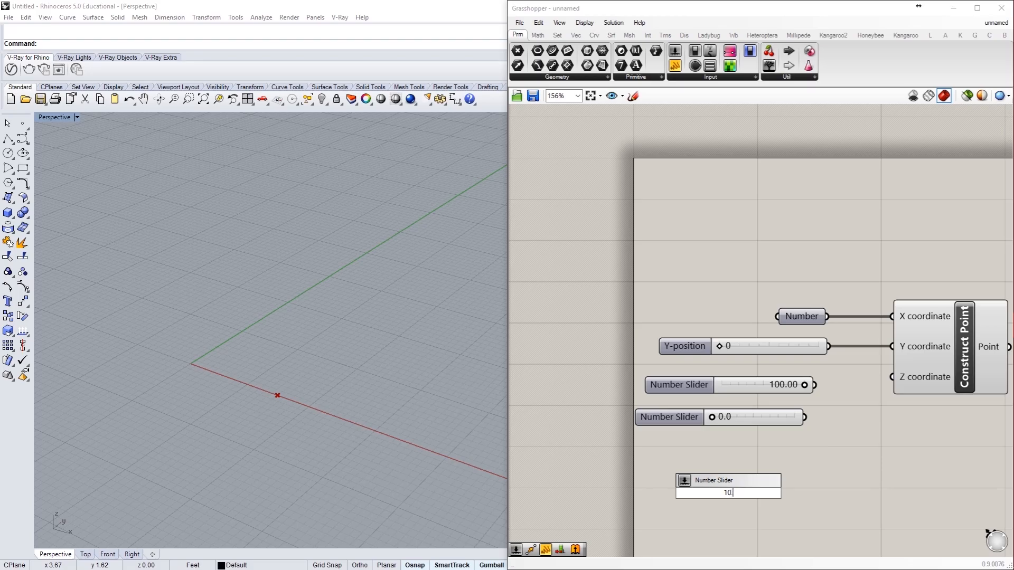
key(Return)
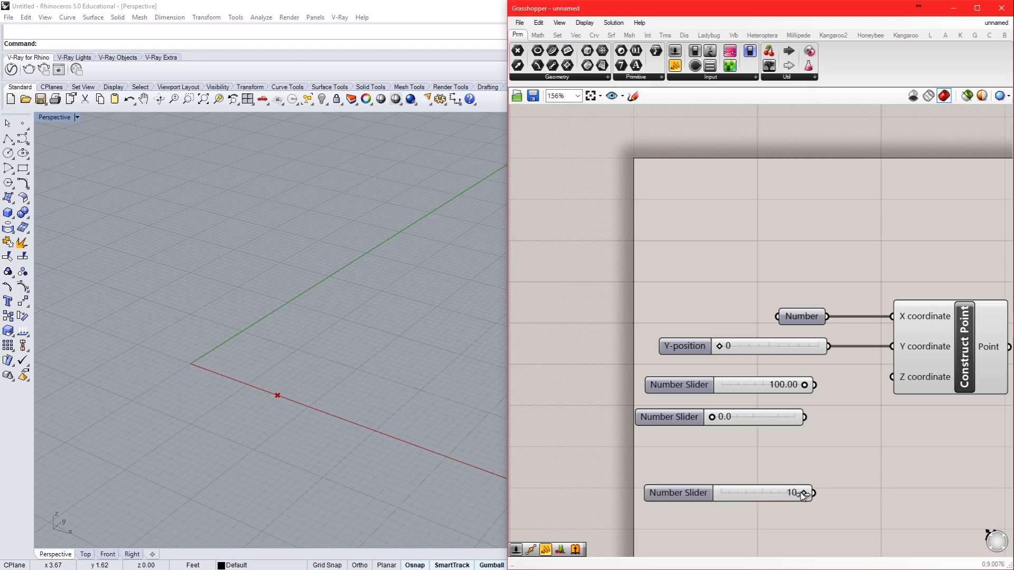
drag(785, 495, 734, 525)
drag(822, 531, 741, 541)
drag(701, 500, 694, 438)
key(Delete)
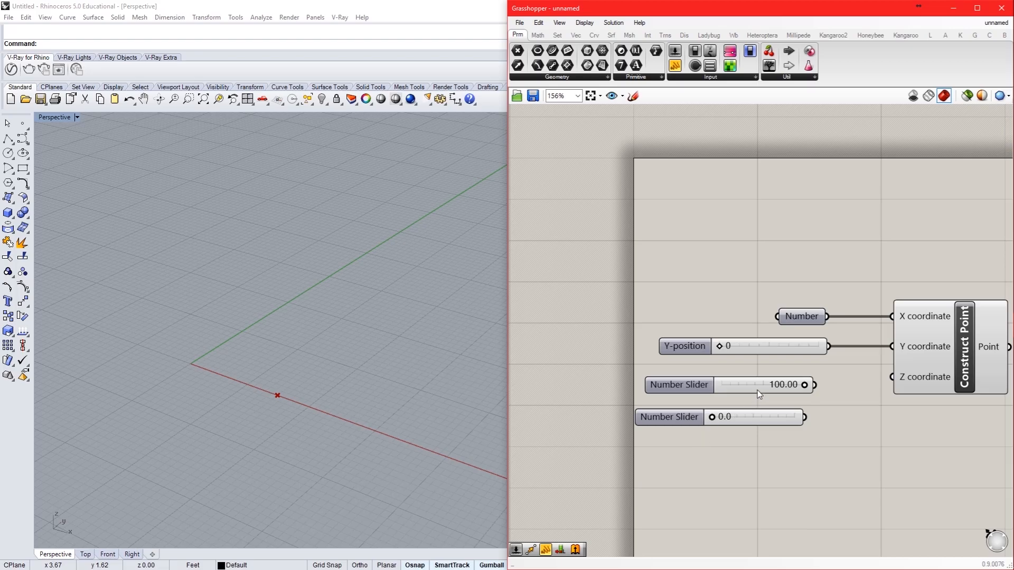
- Set the Number Slider directly below Y-position to 11.25
double_click(771, 384)
text(11.25)
key(Return)
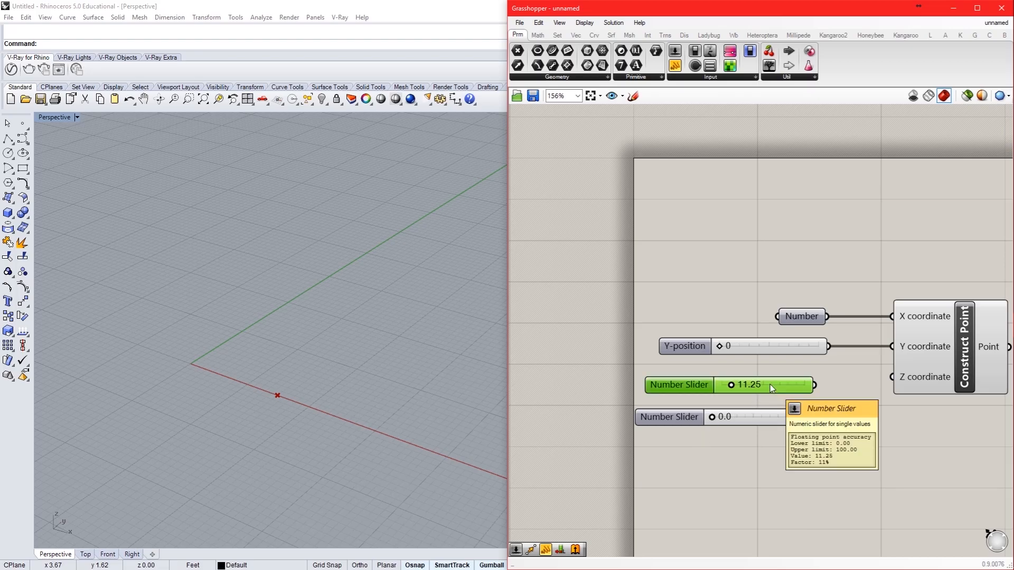
- Delete the Number Slider with the value 0.0 at the bottom of the slider stack
click(755, 415)
key(Delete)
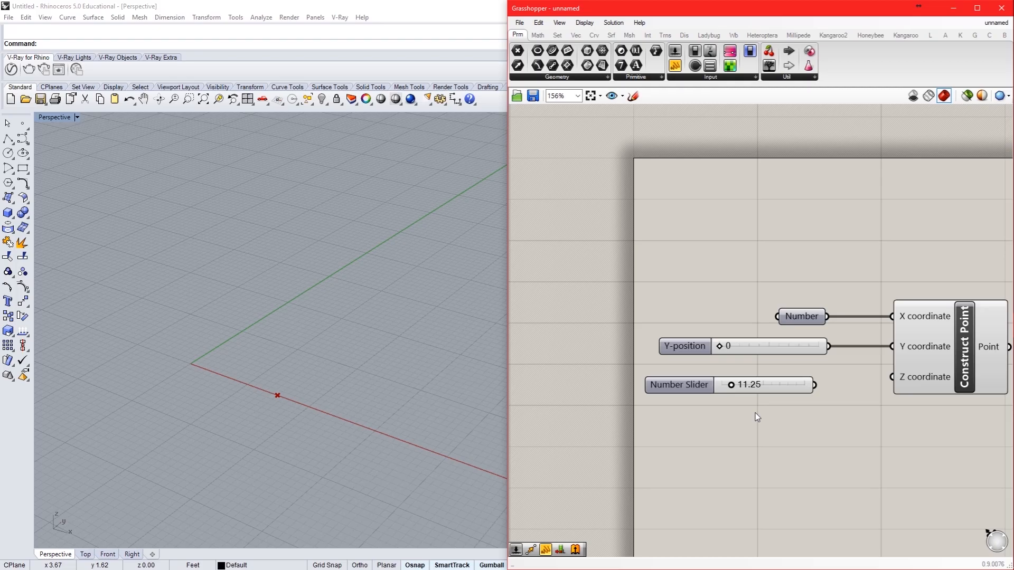
double_click(755, 413)
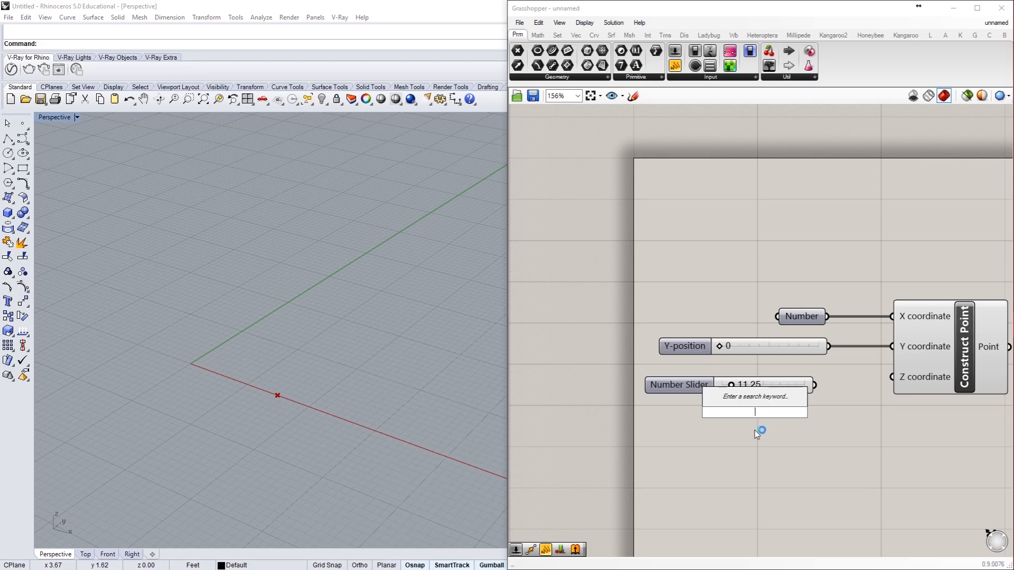
key(Escape)
- Align the remaining Number Slider under Y-position, connect it to the Z coordinate input, and set it to 12.53 with Y-position at 1
drag(706, 394, 714, 390)
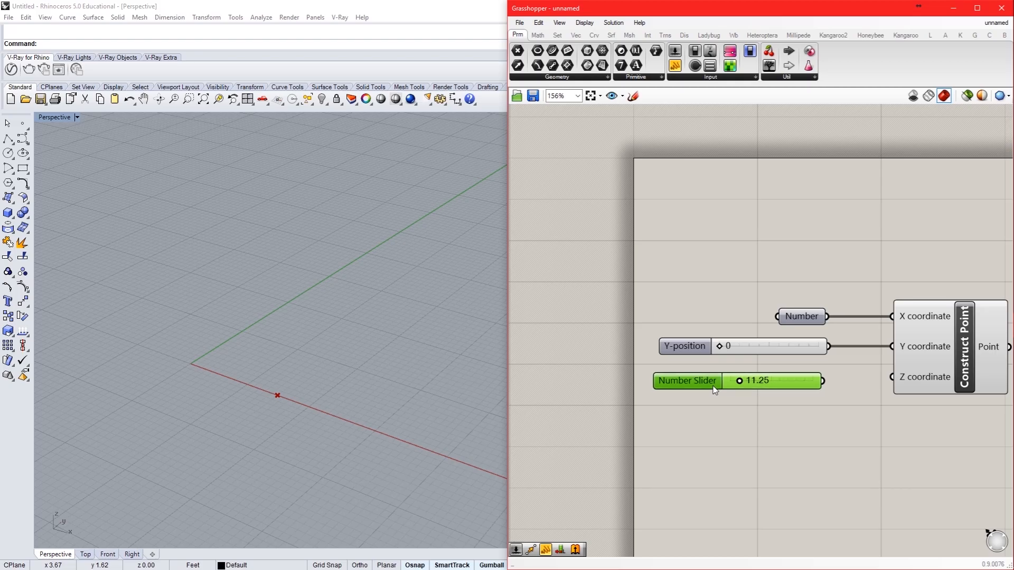
right_drag(327, 425, 286, 426)
drag(746, 385, 723, 390)
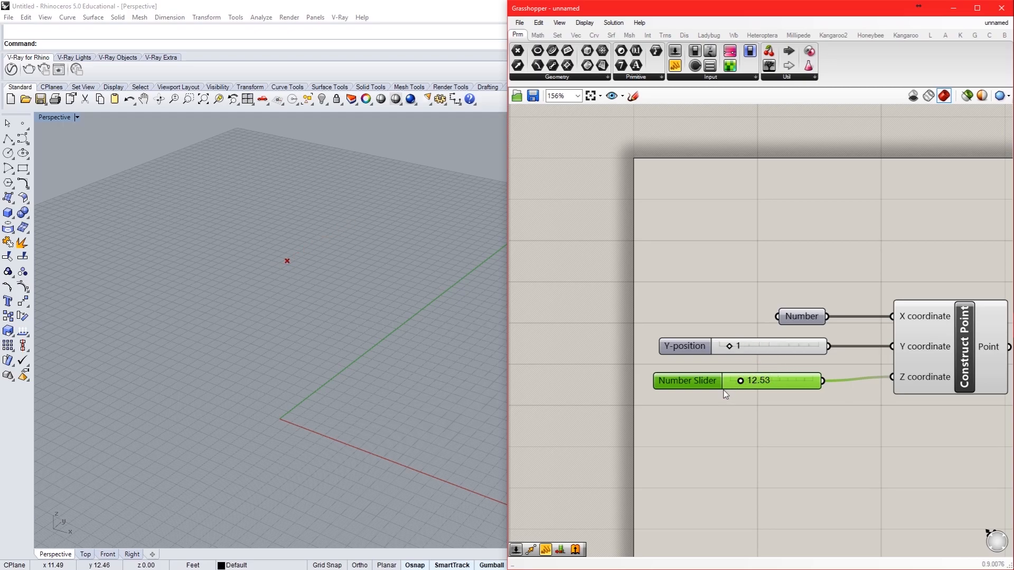
- Connect the Number Slider output to the Y coordinate input of Construct Point as well, replacing the Y-position wire
right_drag(789, 468, 729, 476)
drag(724, 391, 841, 358)
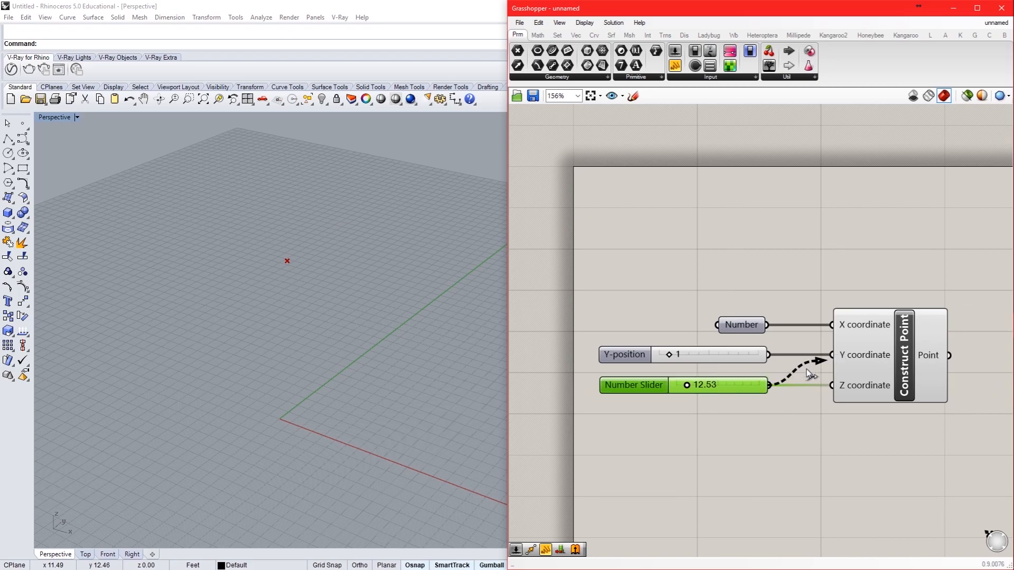
drag(841, 353, 841, 354)
- Vary the Number Slider that drives the Y and Z coordinates, trying 24.05 and finishing at 0.00
scroll(411, 371, down, 5)
right_drag(461, 338, 362, 362)
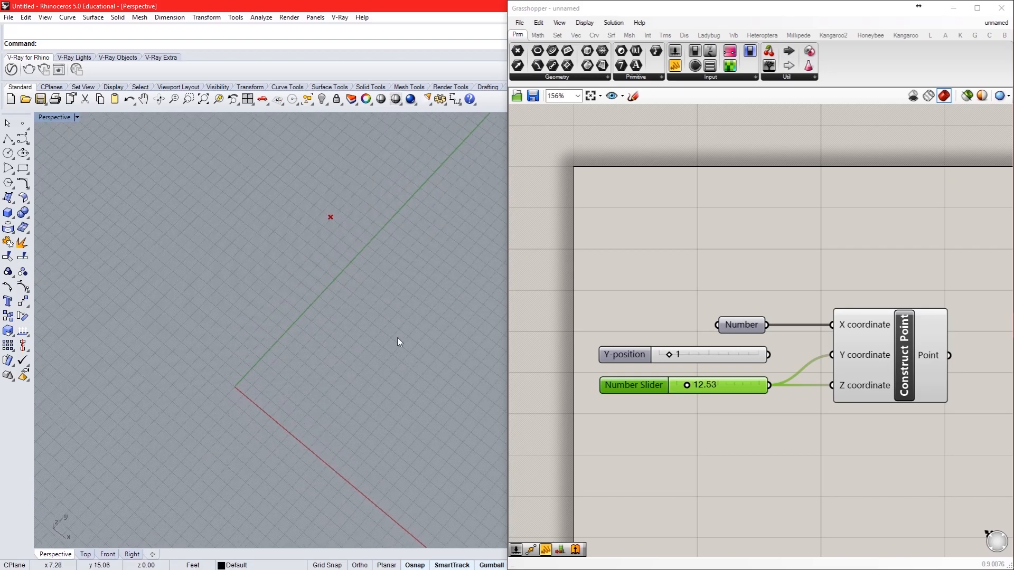
click(680, 388)
mouse_move(680, 389)
mouse_down()
mouse_move(704, 388)
mouse_move(689, 388)
mouse_up()
scroll(344, 426, down, 3)
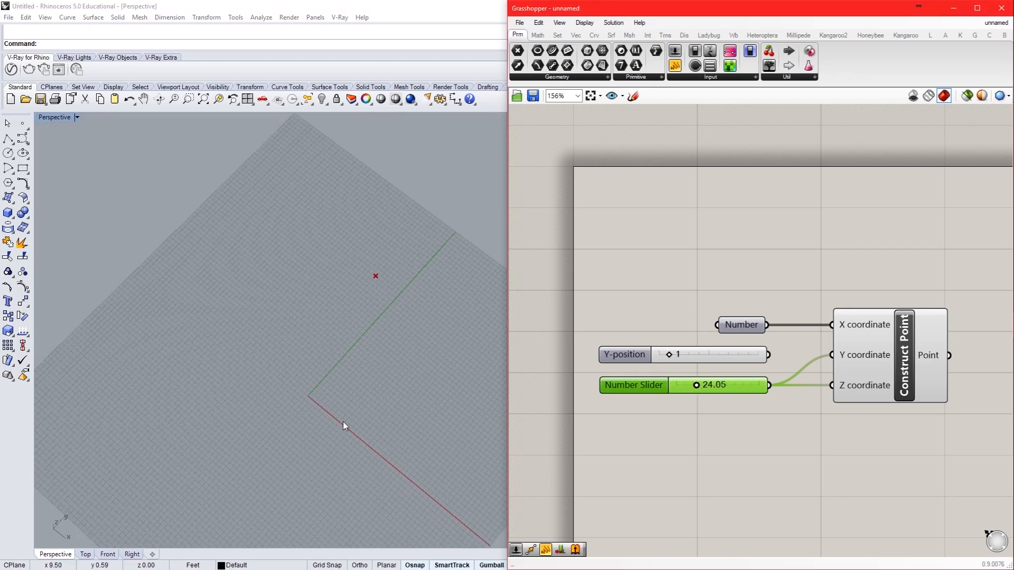
right_drag(344, 426, 382, 321)
mouse_move(703, 388)
mouse_down()
mouse_move(676, 396)
mouse_move(717, 382)
mouse_move(673, 394)
mouse_move(705, 384)
mouse_up()
mouse_move(673, 390)
mouse_down()
mouse_move(701, 389)
mouse_move(662, 401)
mouse_up()
click(403, 411)
right_drag(403, 410, 215, 469)
click(726, 480)
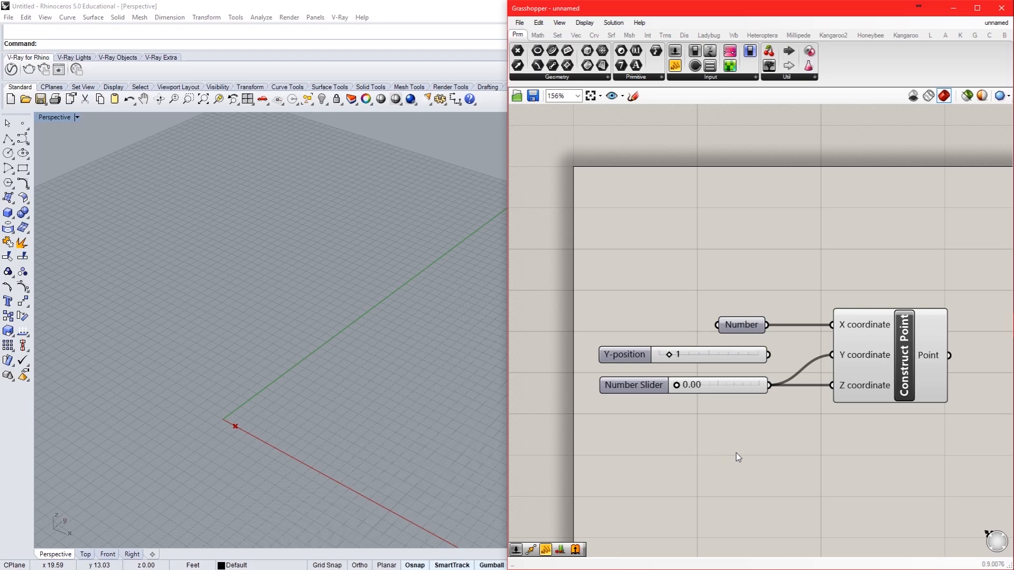
- Look through the Vector and Curve component categories, including the primitive and analysis curve components
right_drag(780, 431, 629, 430)
click(699, 378)
click(718, 438)
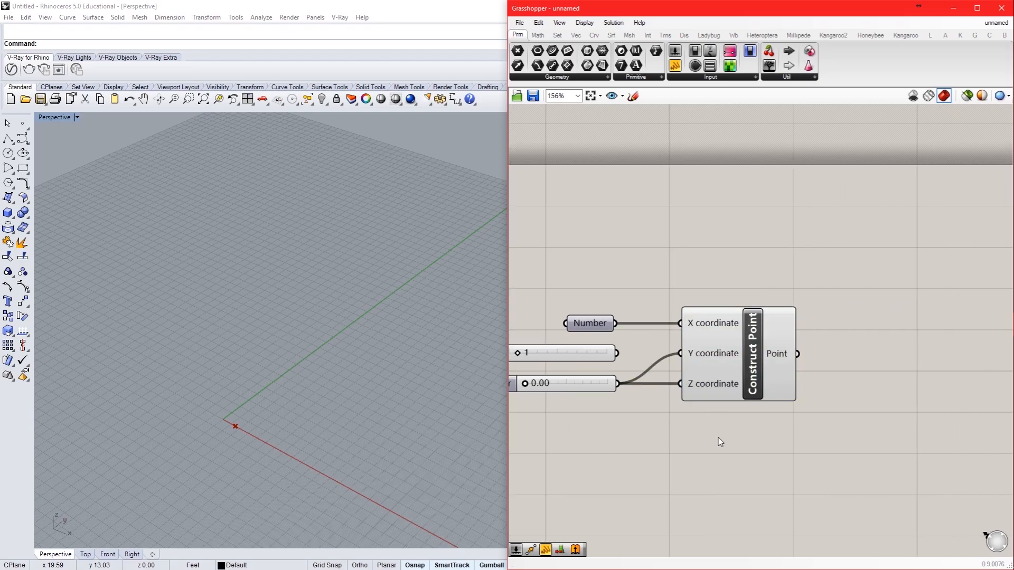
right_drag(718, 438, 695, 410)
right_drag(656, 192, 703, 192)
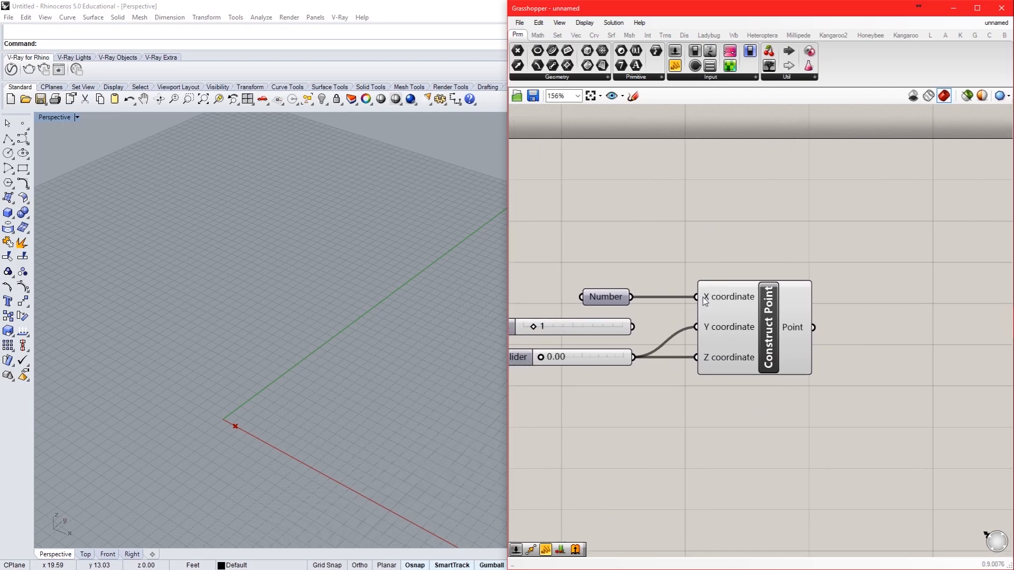
mouse_move(705, 301)
click(575, 36)
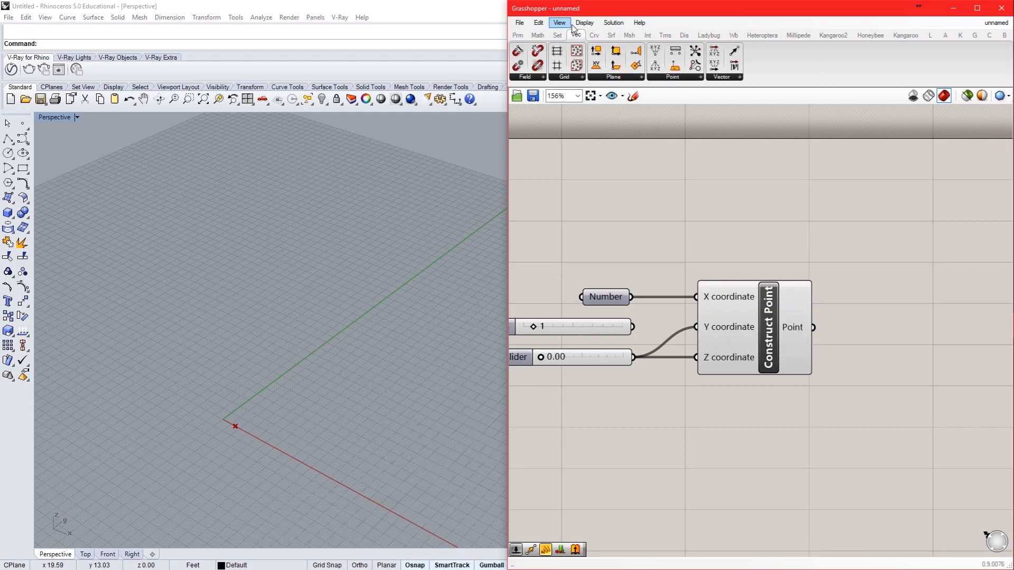
click(592, 35)
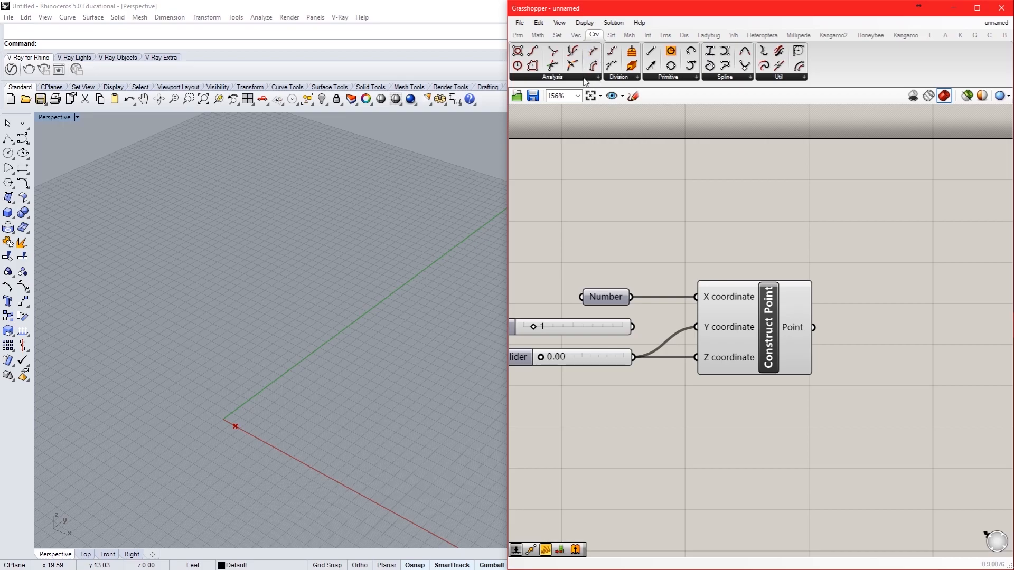
click(681, 78)
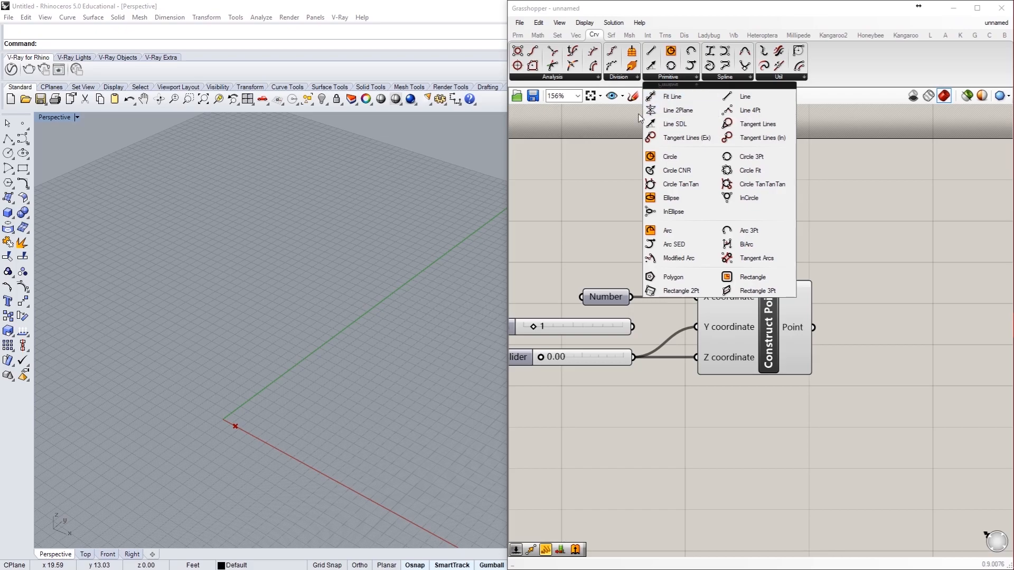
click(576, 78)
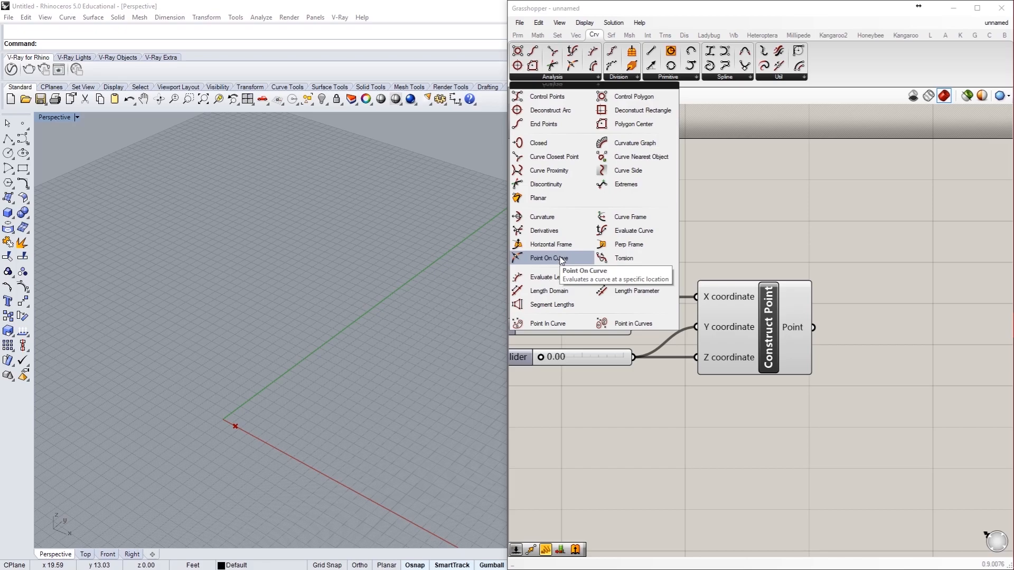
- Add a Polygon component from the curve primitives to the empty canvas above and beyond Construct Point
click(677, 79)
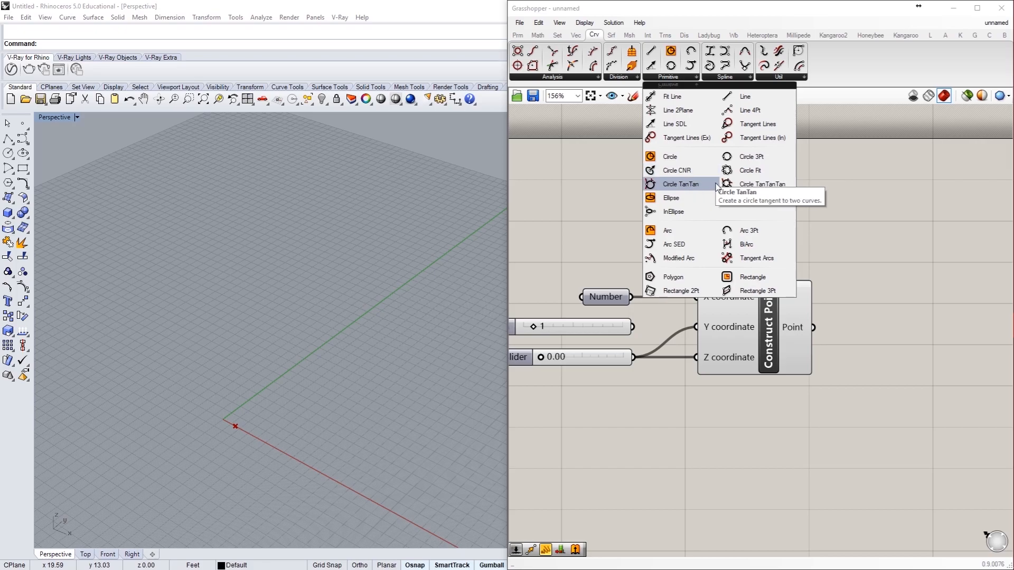
click(697, 280)
click(942, 269)
right_drag(926, 292, 841, 321)
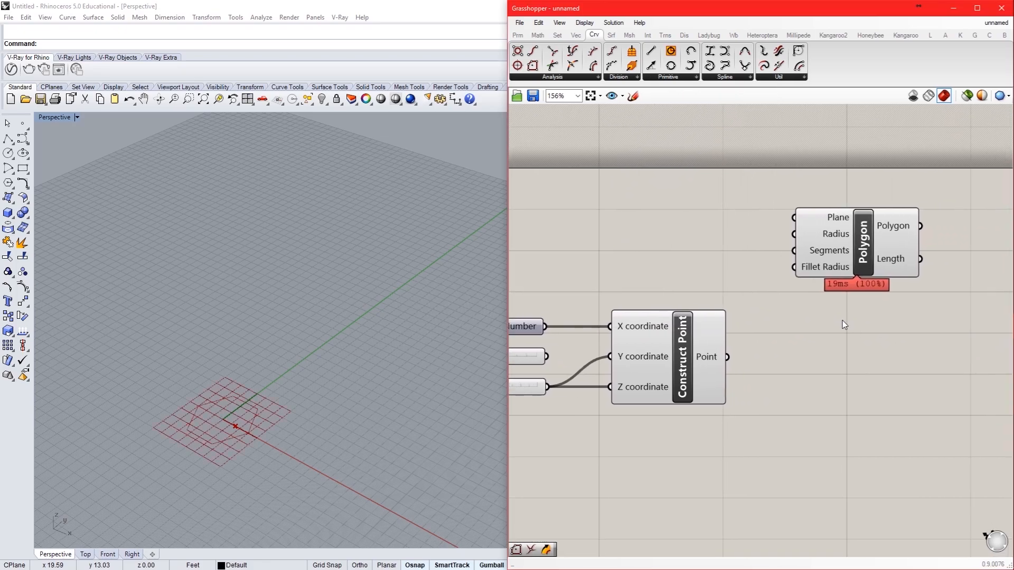
- Place a Rectangle 2Pt component below Polygon, compare the inputs of both components, and delete Rectangle 2Pt
click(676, 79)
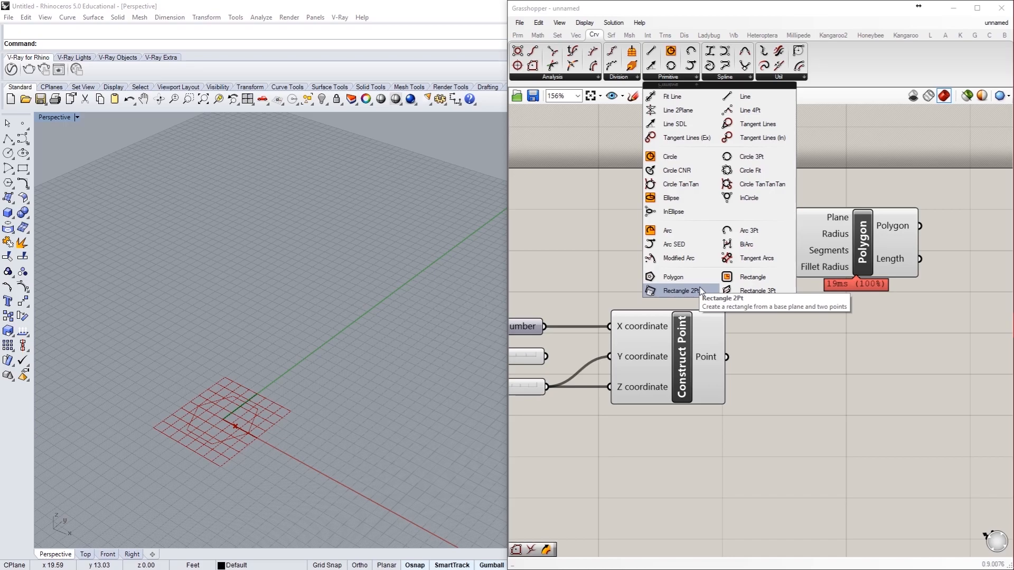
drag(700, 289, 922, 420)
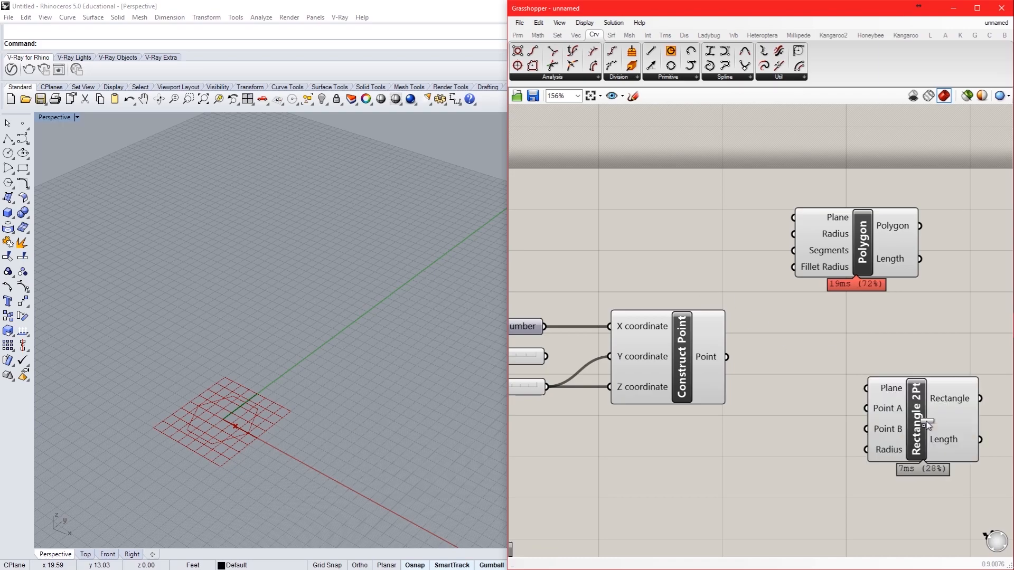
click(677, 365)
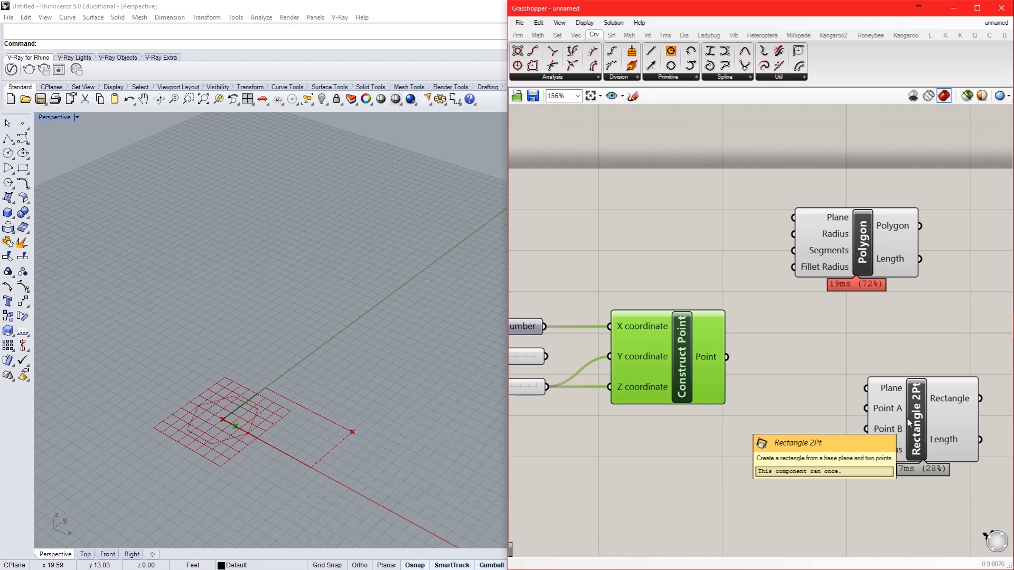
drag(907, 417, 837, 363)
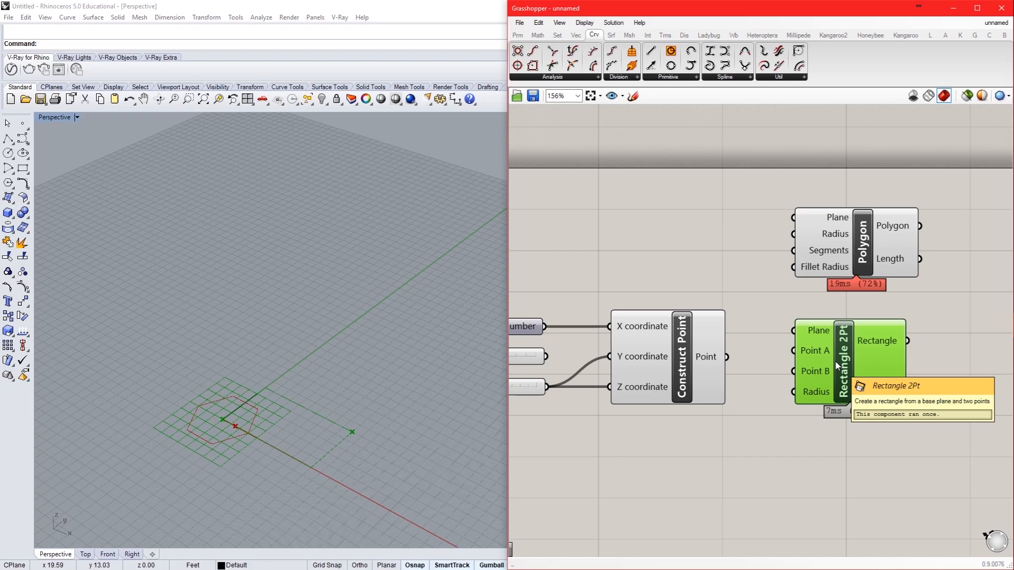
click(834, 204)
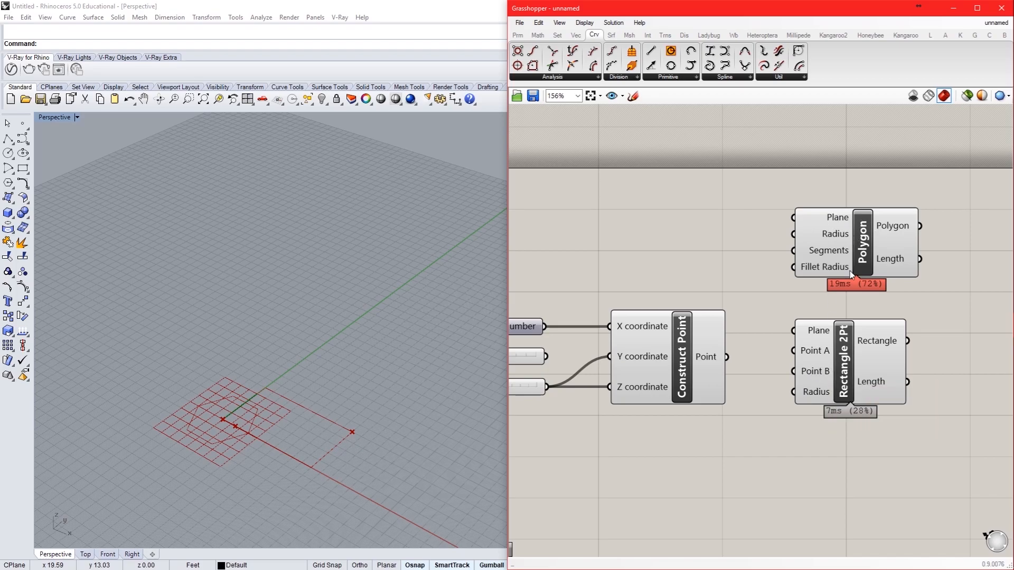
mouse_move(838, 218)
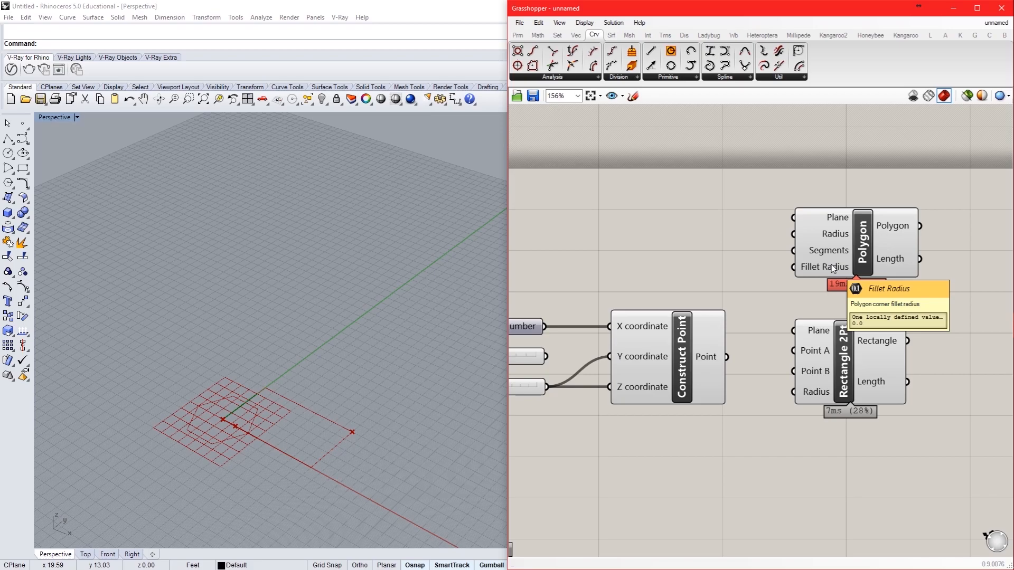
click(845, 350)
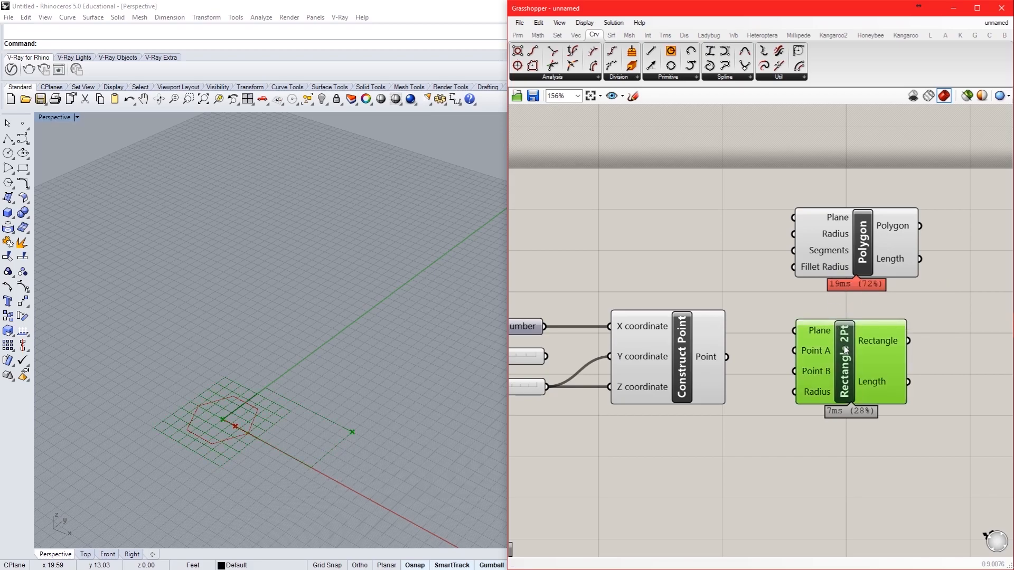
key(Delete)
- Move the Polygon component level with Construct Point and locate the Profiler option among the canvas widgets
drag(866, 229, 902, 353)
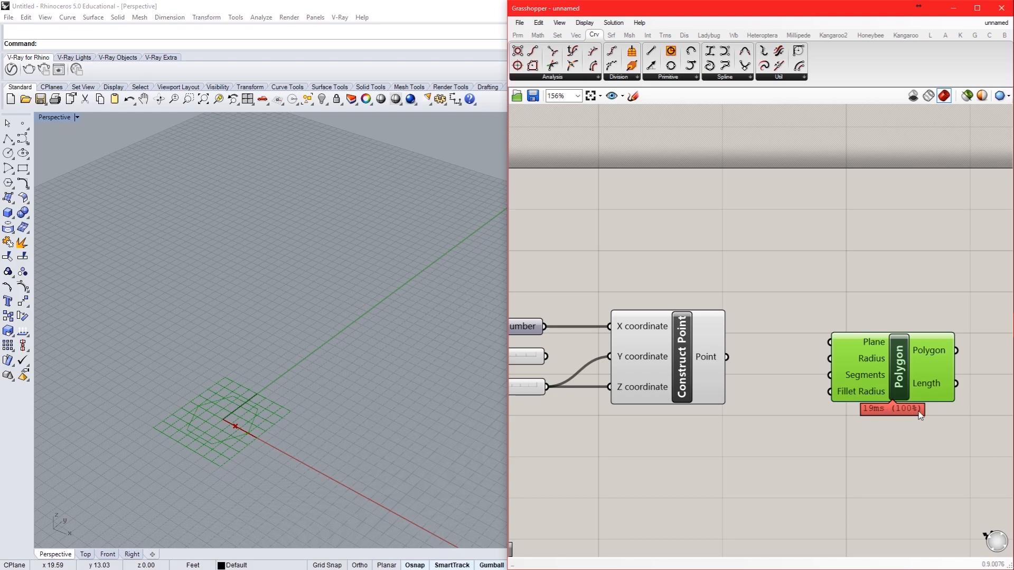
click(584, 23)
mouse_move(663, 231)
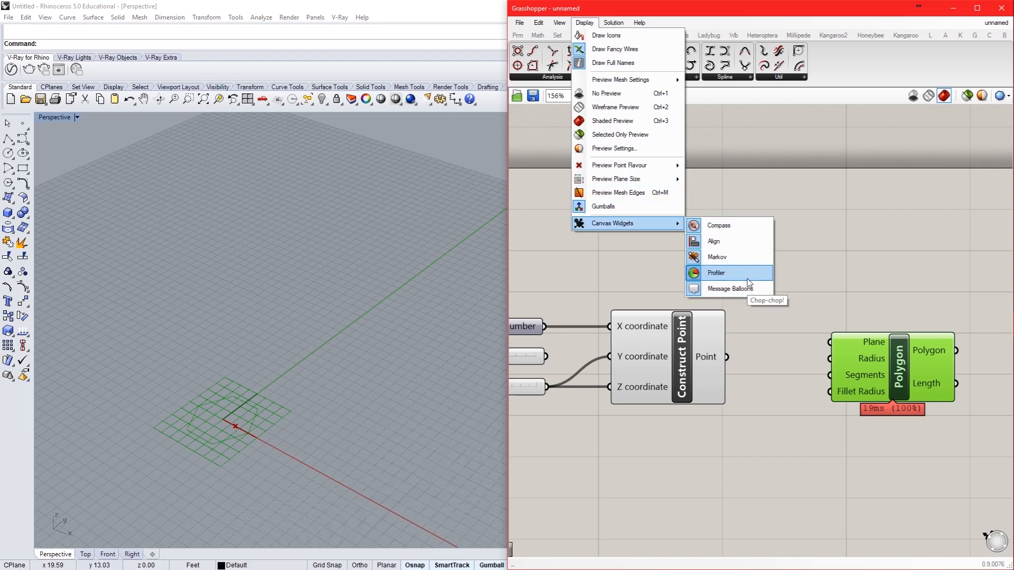
click(763, 273)
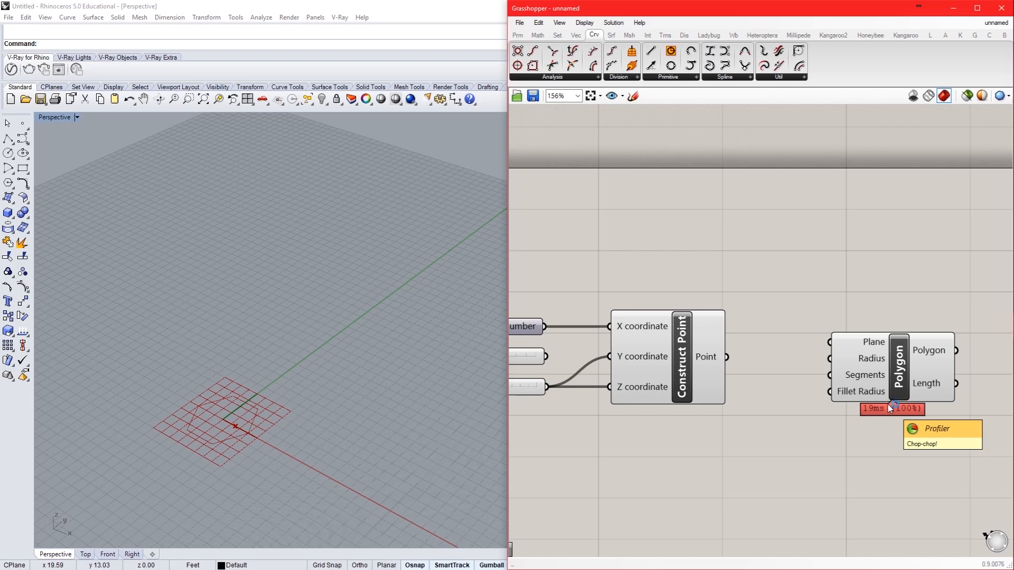
click(701, 382)
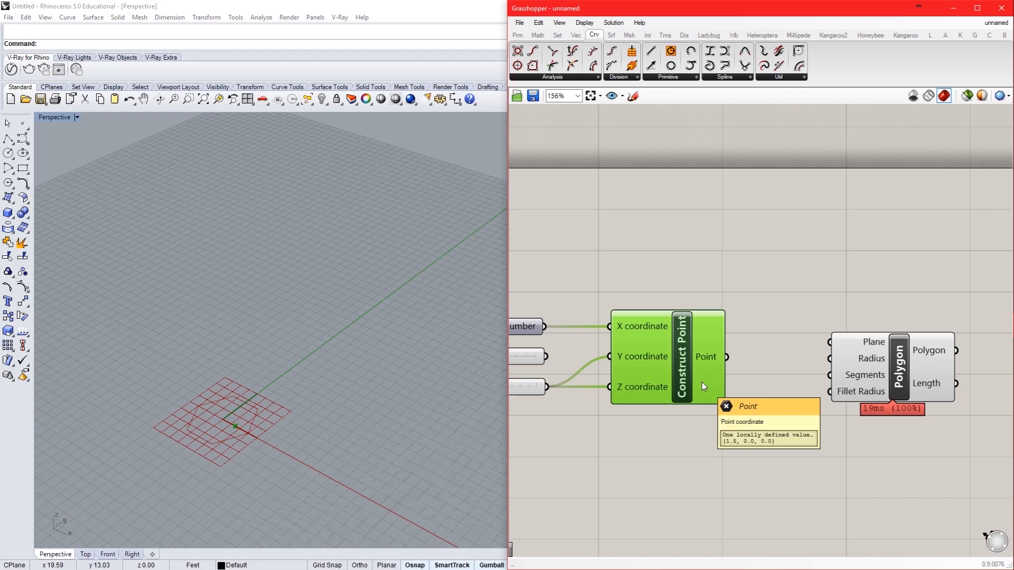
click(855, 436)
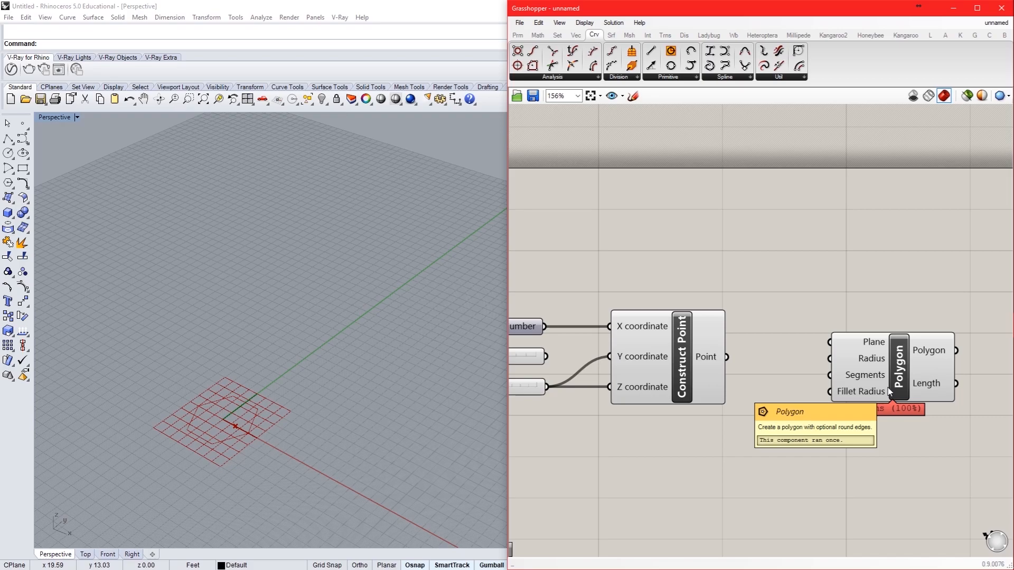
- Move Polygon farther from Construct Point and connect the Point output to Polygon's Plane input
drag(889, 350, 943, 379)
drag(736, 331, 897, 337)
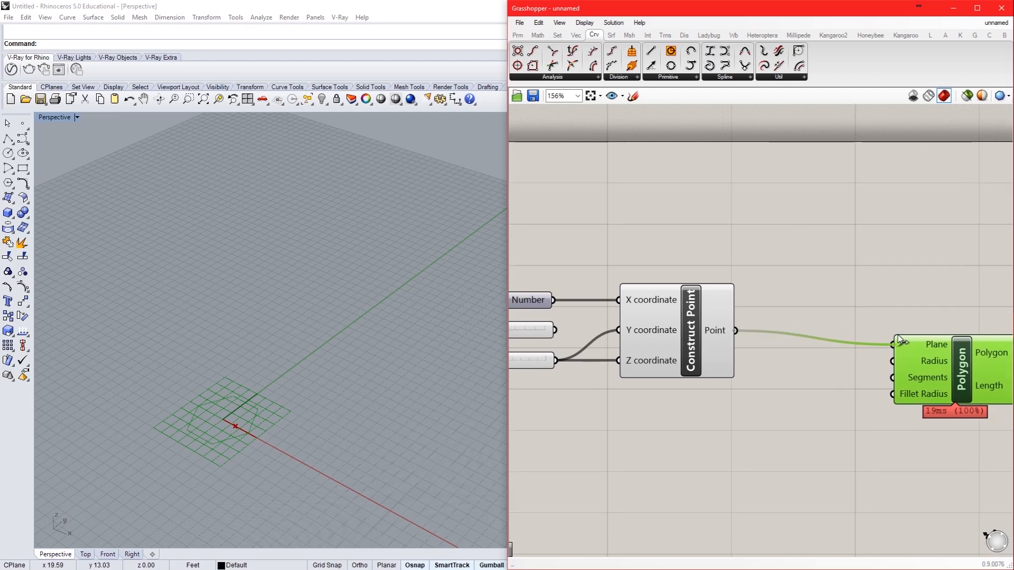
click(588, 387)
scroll(210, 429, up, 6)
right_drag(237, 454, 204, 439)
- Make room beside Polygon and place a YZ Plane component between Construct Point and Polygon using the component search
right_drag(944, 368, 761, 359)
drag(762, 359, 913, 346)
double_click(697, 351)
text(yz)
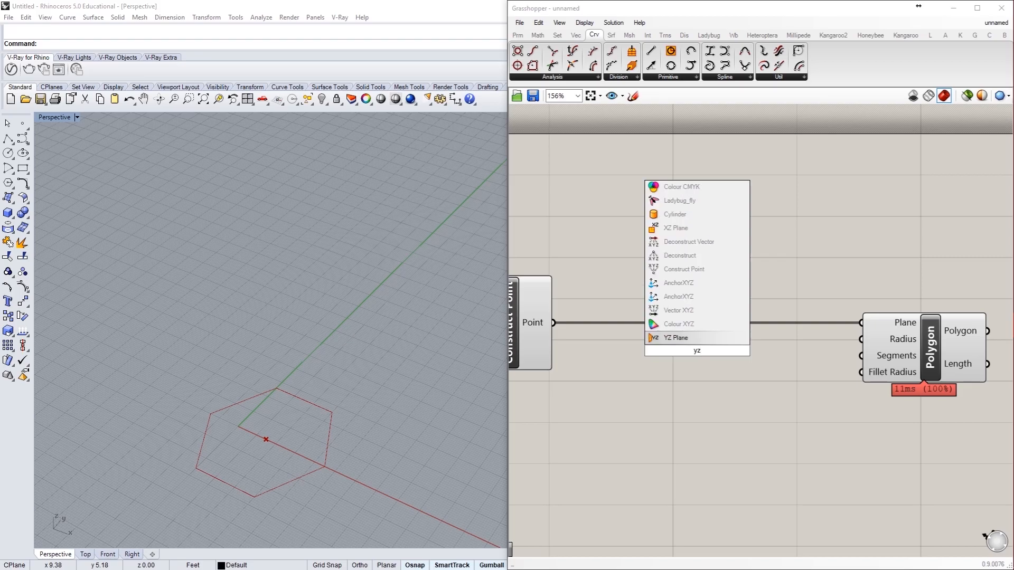
click(681, 342)
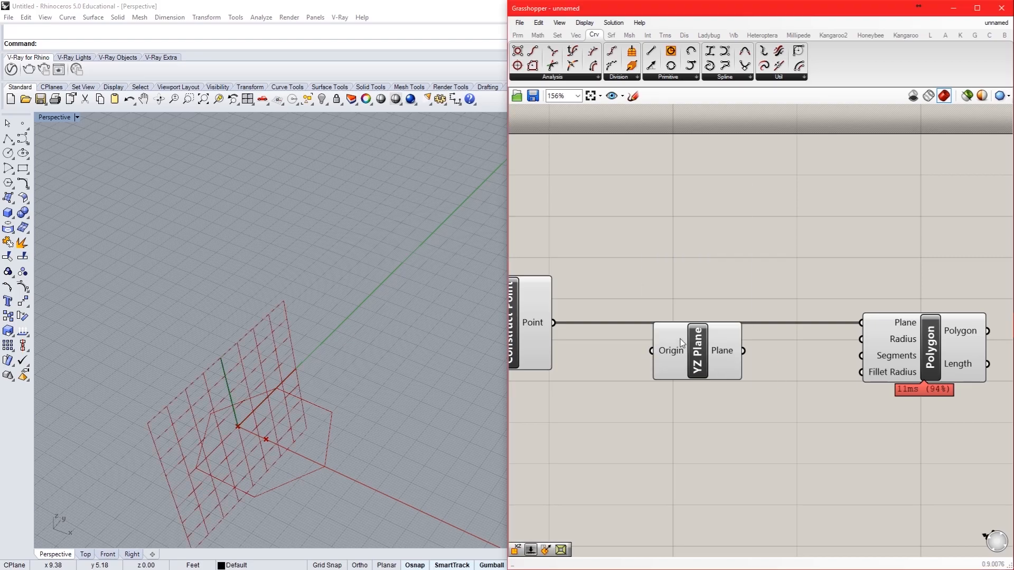
drag(673, 364, 660, 343)
right_drag(304, 435, 359, 378)
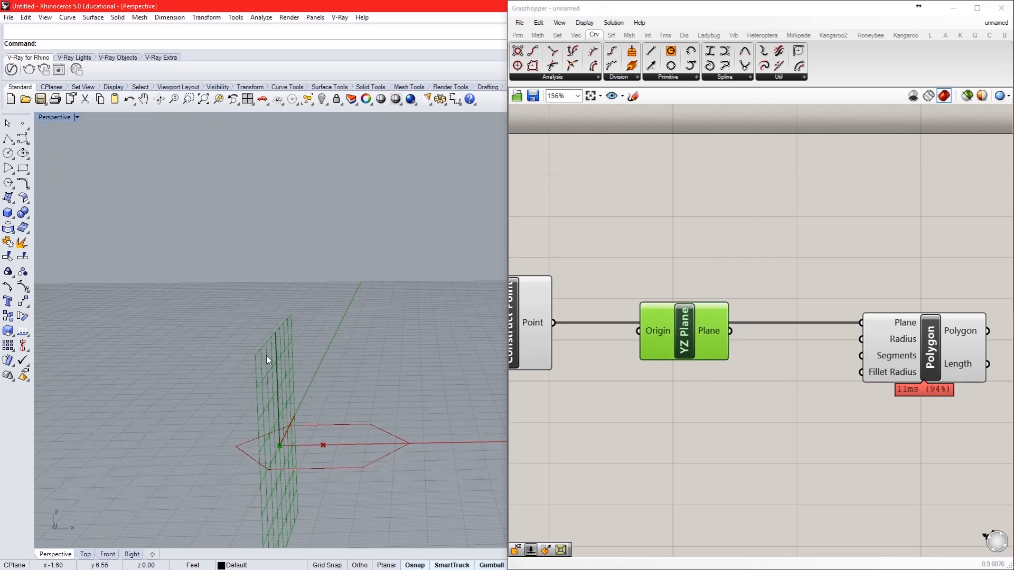
- Connect the Point output to YZ Plane's Origin input and the YZ Plane output to Polygon's Plane input
drag(553, 322, 640, 347)
drag(730, 331, 879, 315)
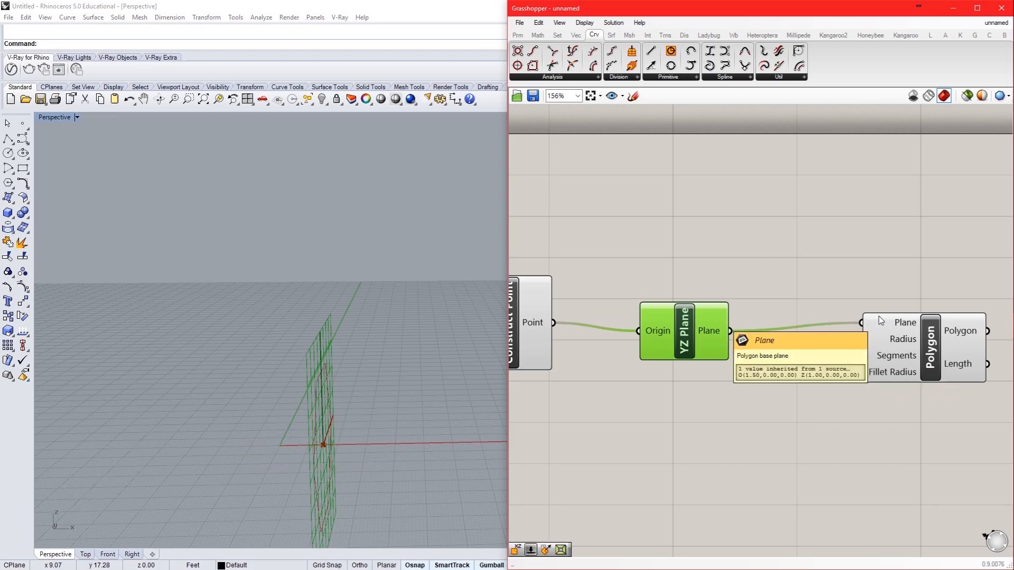
right_drag(480, 356, 307, 361)
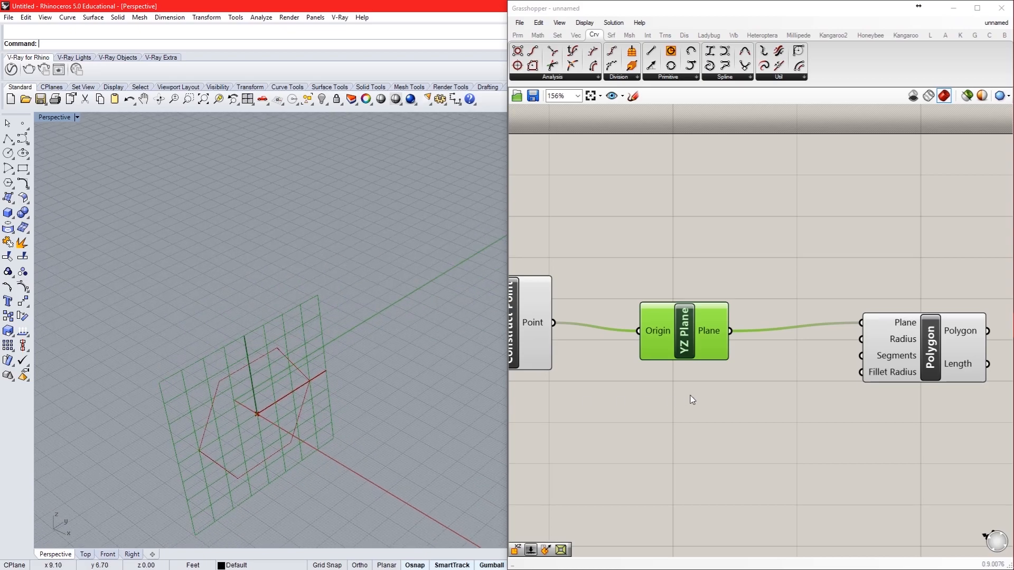
- Delete the YZ Plane component, reconnect Point directly to Polygon's Plane input, and move Polygon closer to Construct Point
click(691, 321)
key(Delete)
mouse_move(553, 322)
mouse_down()
mouse_move(685, 332)
mouse_move(861, 322)
mouse_move(828, 330)
mouse_move(838, 331)
mouse_up()
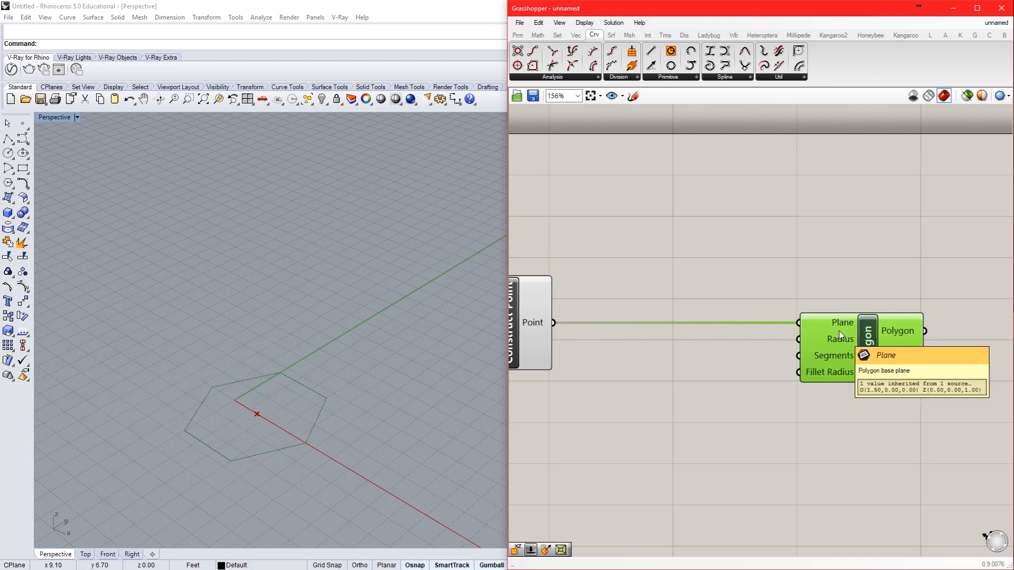
click(723, 446)
- Add a Number Slider with the value 5.1 below the wire between Construct Point and Polygon
scroll(771, 453, down, 4)
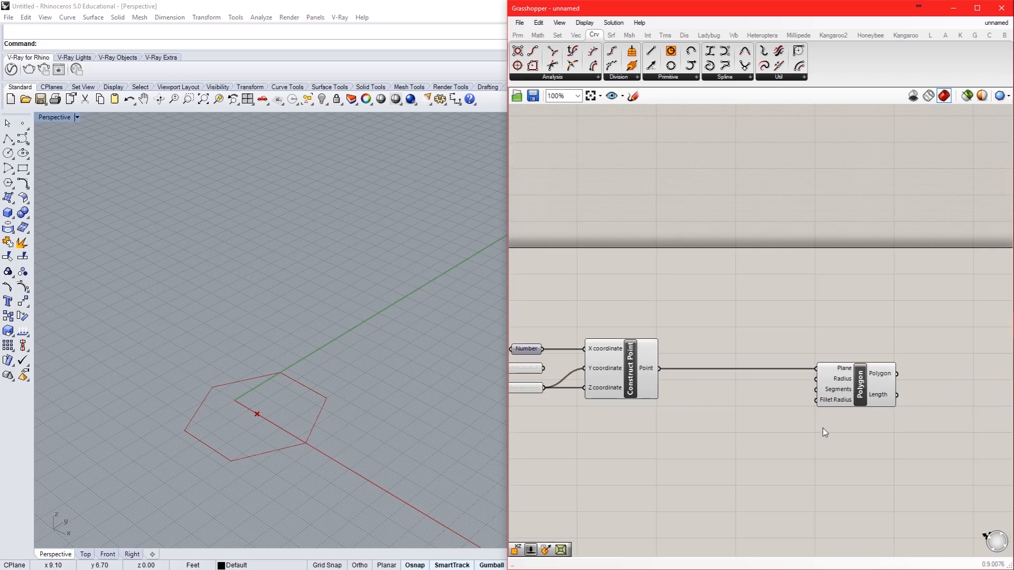
right_drag(818, 426, 787, 403)
mouse_move(816, 357)
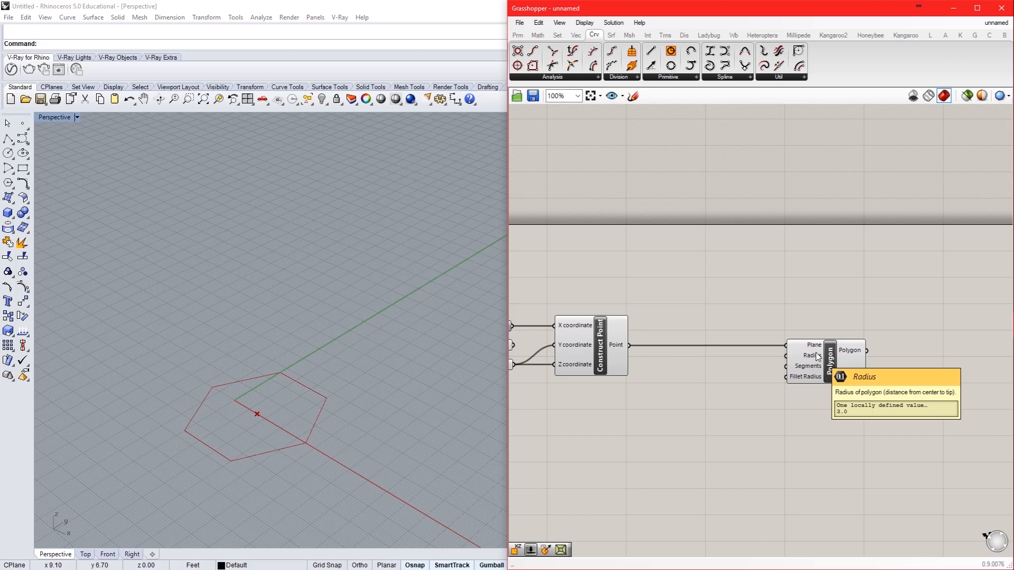
double_click(683, 422)
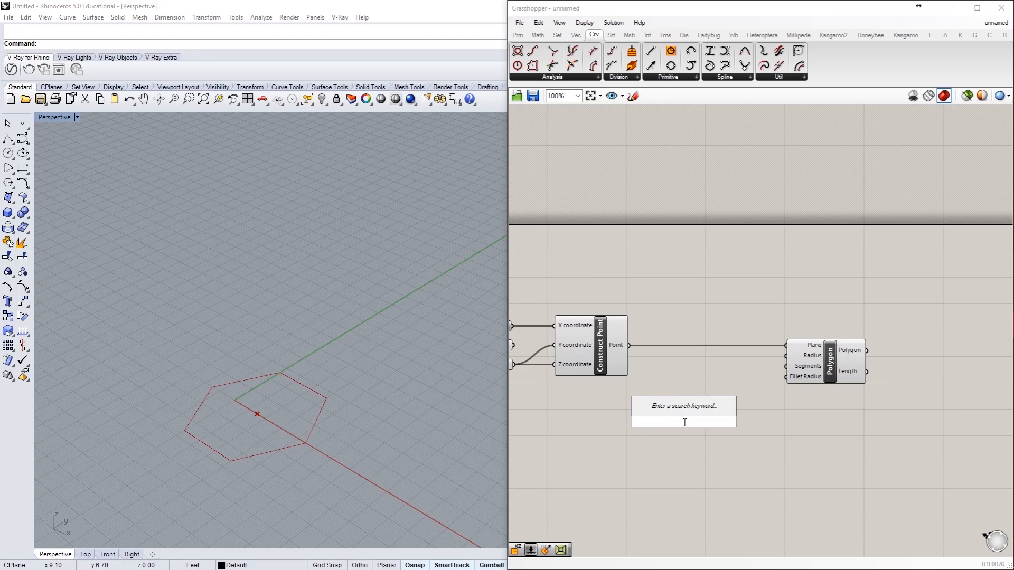
text(5.1)
key(Return)
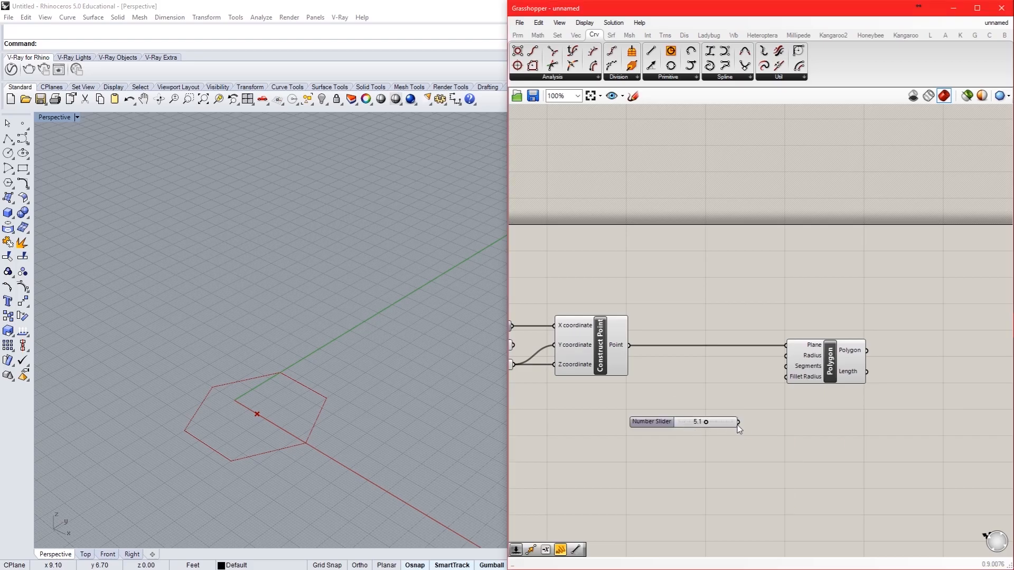
- Delete the 5.1 Number Slider and add one with the value 30 below the wire between Construct Point and Polygon
drag(736, 425, 785, 346)
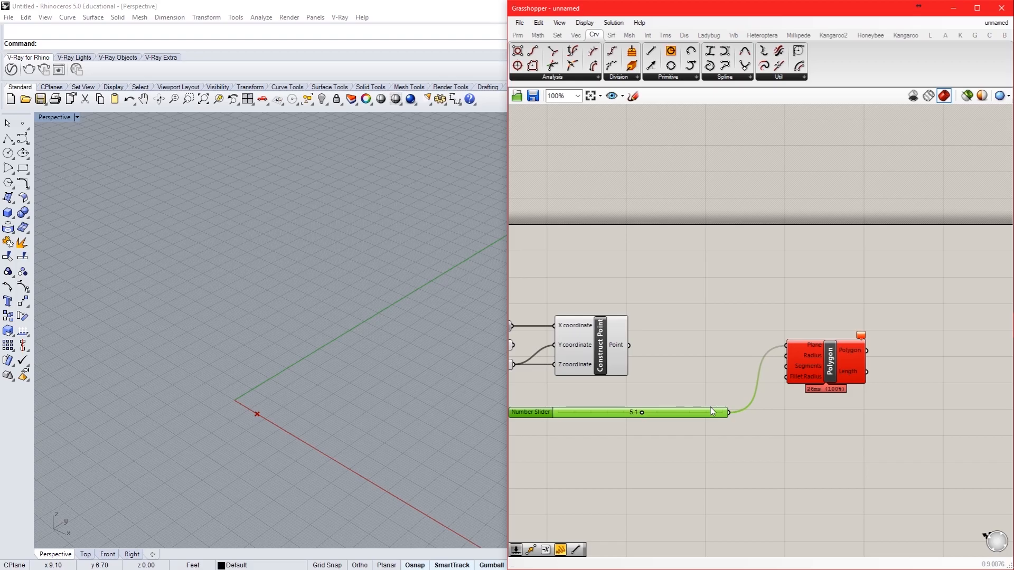
key(ctrl+z)
key(Delete)
double_click(702, 417)
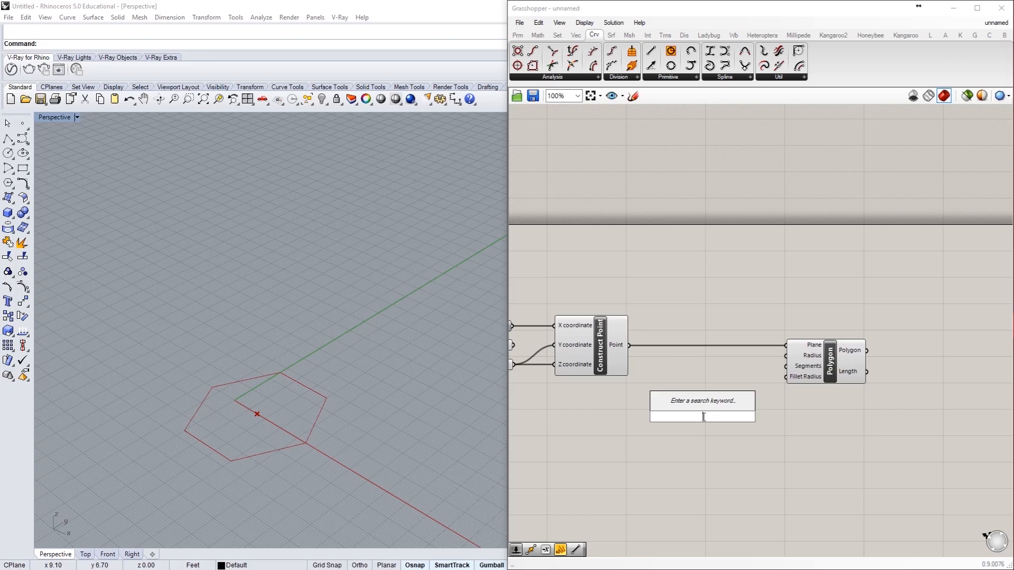
text(30)
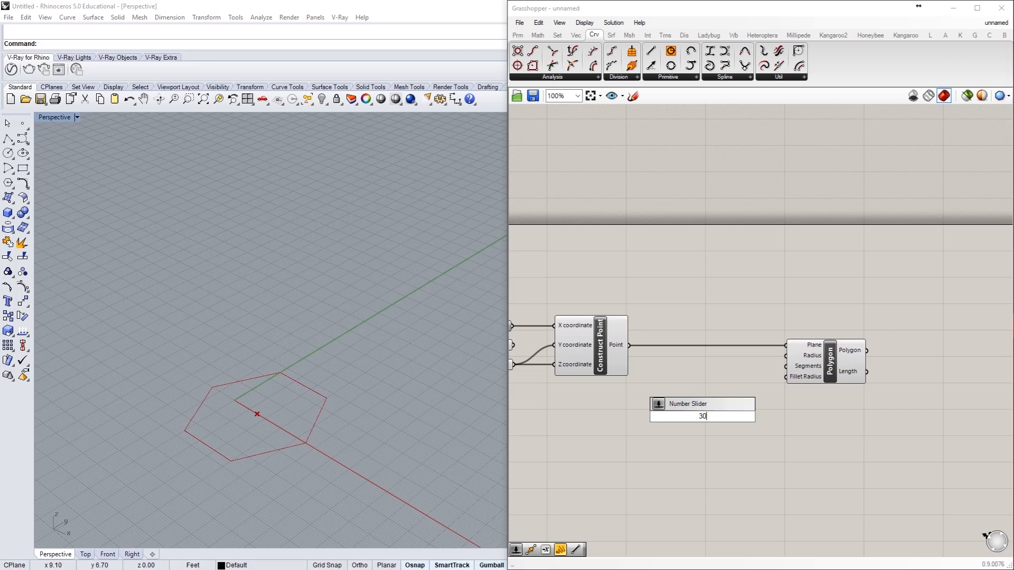
key(Return)
- Connect the 30 slider to Polygon's Radius input and bring the whole enlarged polygon into view
drag(714, 418, 786, 345)
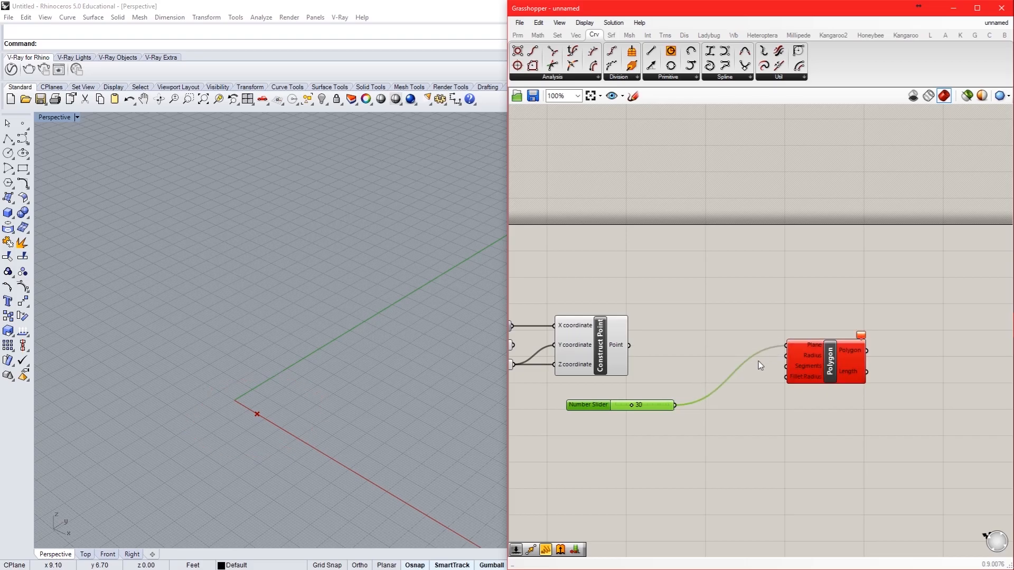
key(ctrl+z)
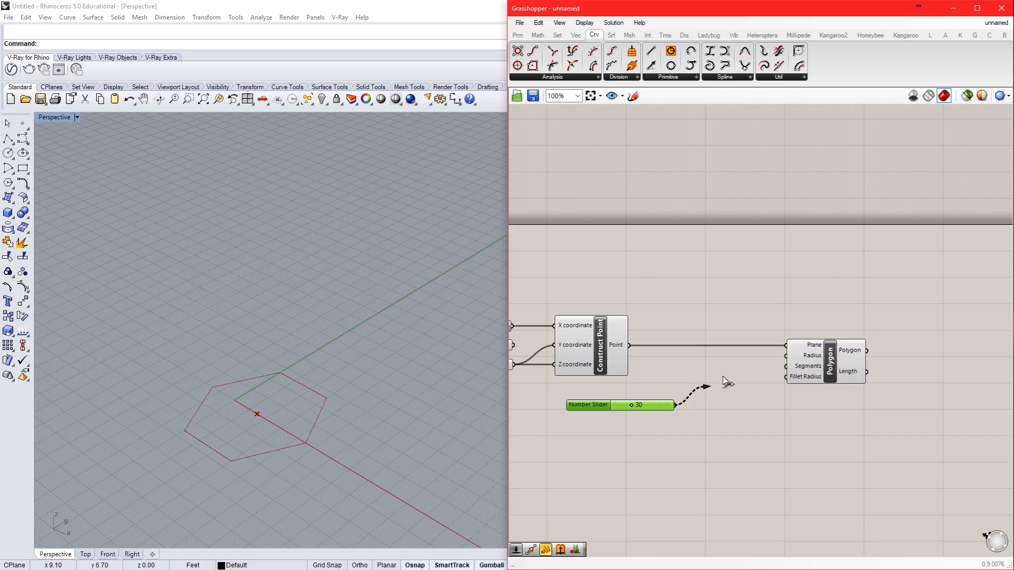
drag(783, 358, 785, 355)
scroll(289, 387, down, 15)
scroll(269, 372, up, 4)
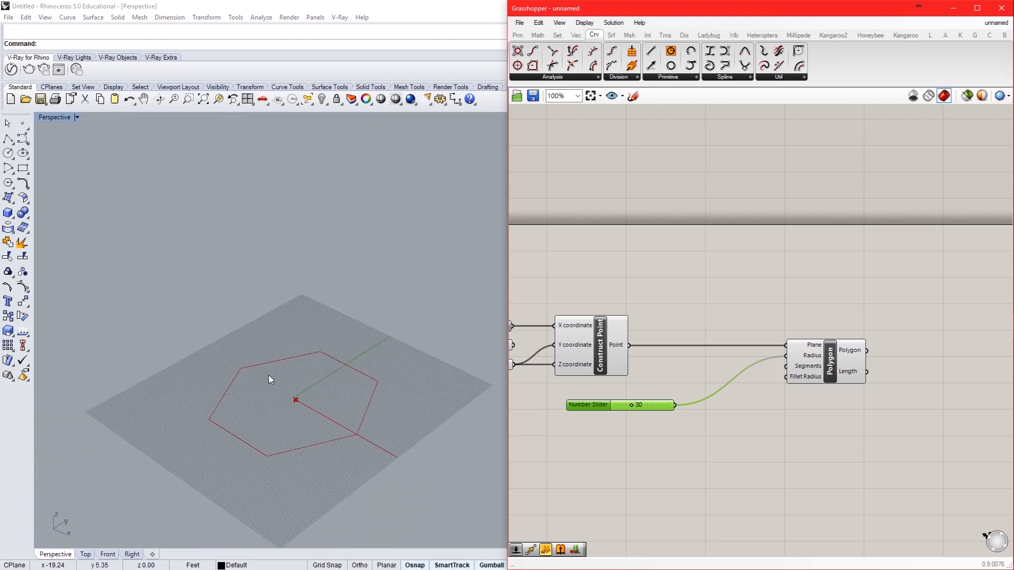
scroll(288, 452, up, 4)
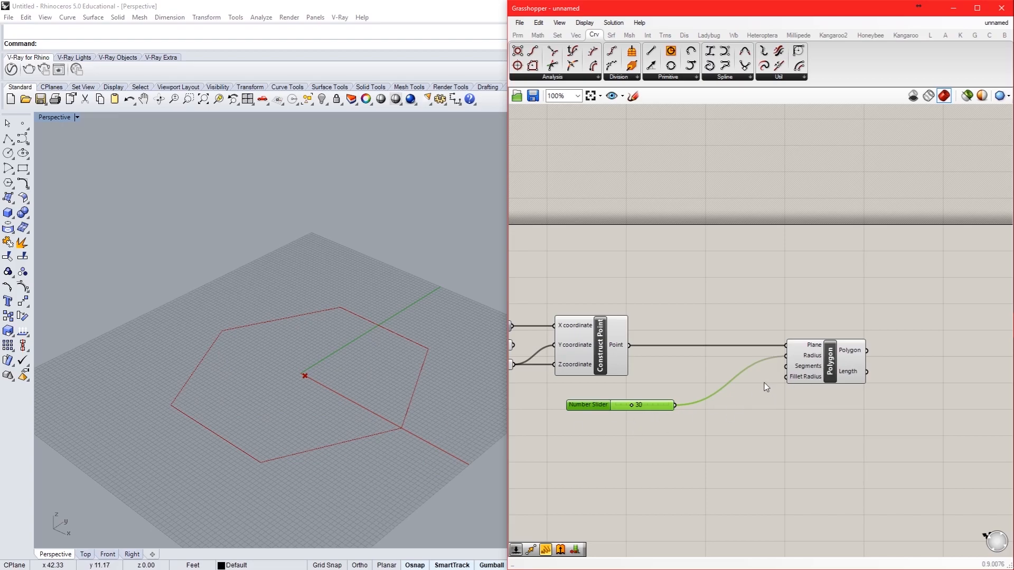
- Add a Number Slider with the value 11 below the radius slider and connect it to Polygon's Segments input
double_click(722, 474)
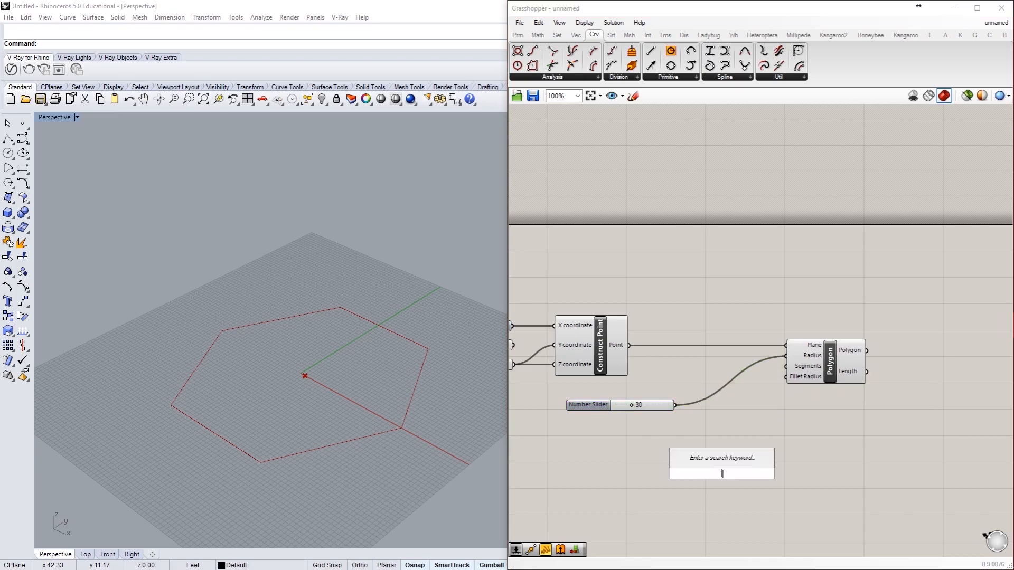
text(11)
key(Return)
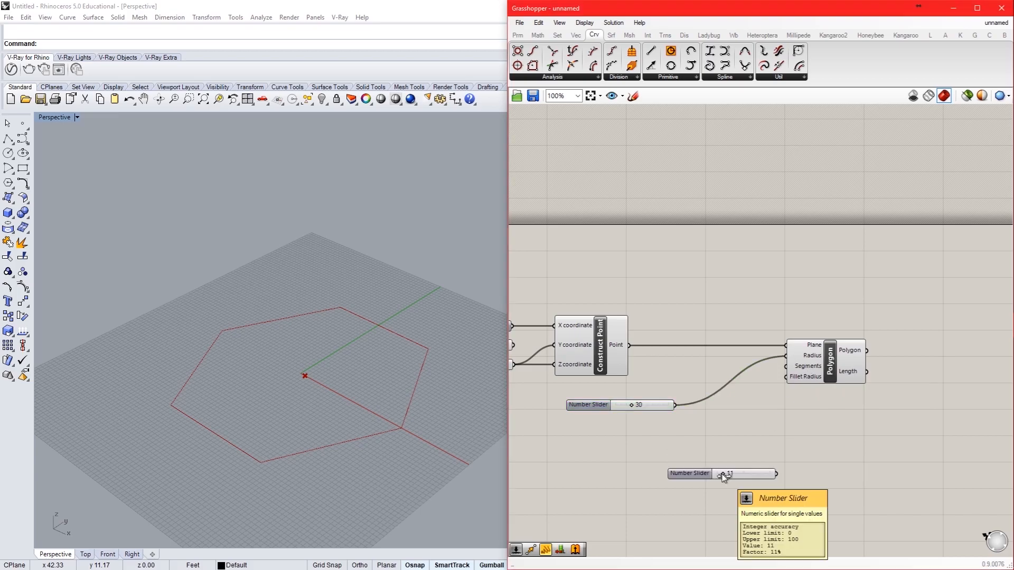
drag(776, 474, 786, 367)
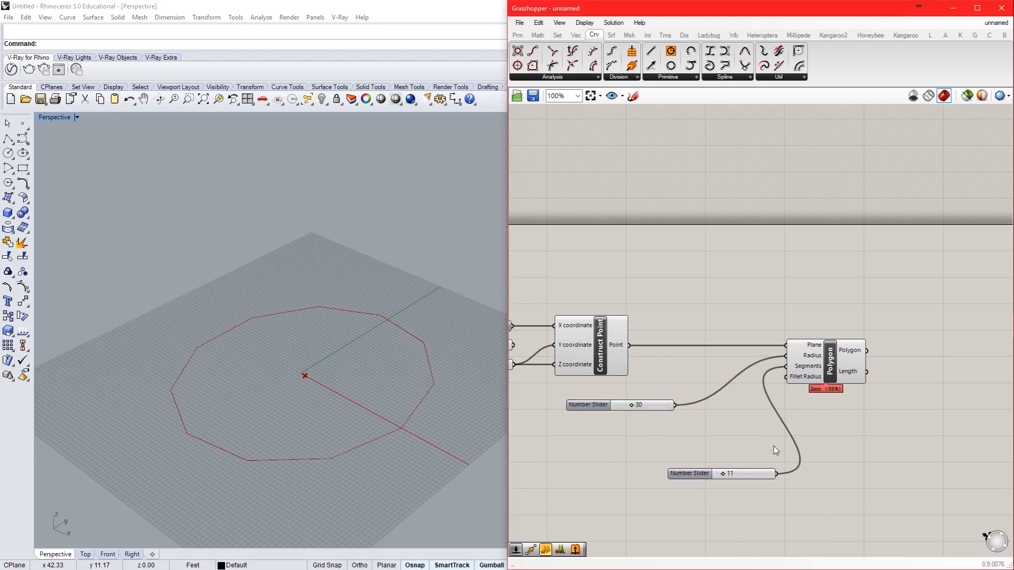
- Set the segments slider to 5 and move it directly beneath the radius slider
scroll(774, 444, up, 5)
drag(605, 488, 595, 507)
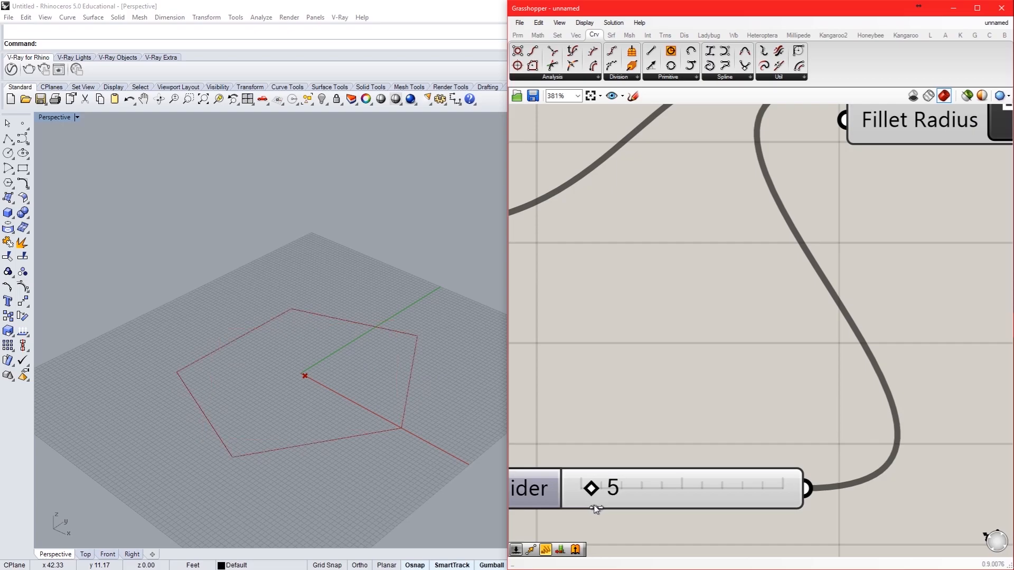
scroll(638, 491, down, 5)
drag(639, 468, 560, 425)
click(672, 432)
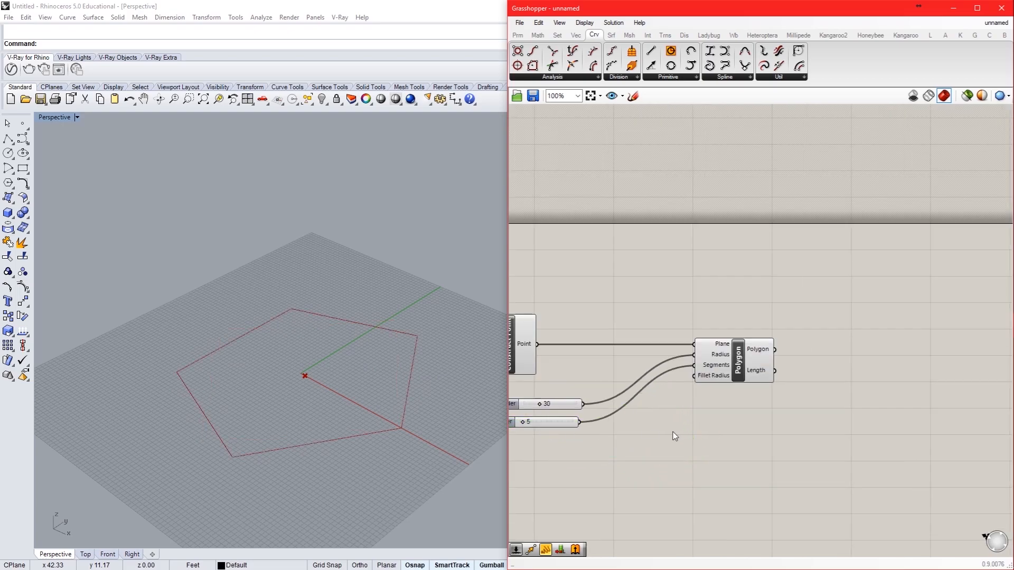
- Add a Number Slider with the value 0.55 below the segments slider and connect it to Polygon's Fillet Radius input
scroll(695, 383, up, 3)
mouse_move(743, 367)
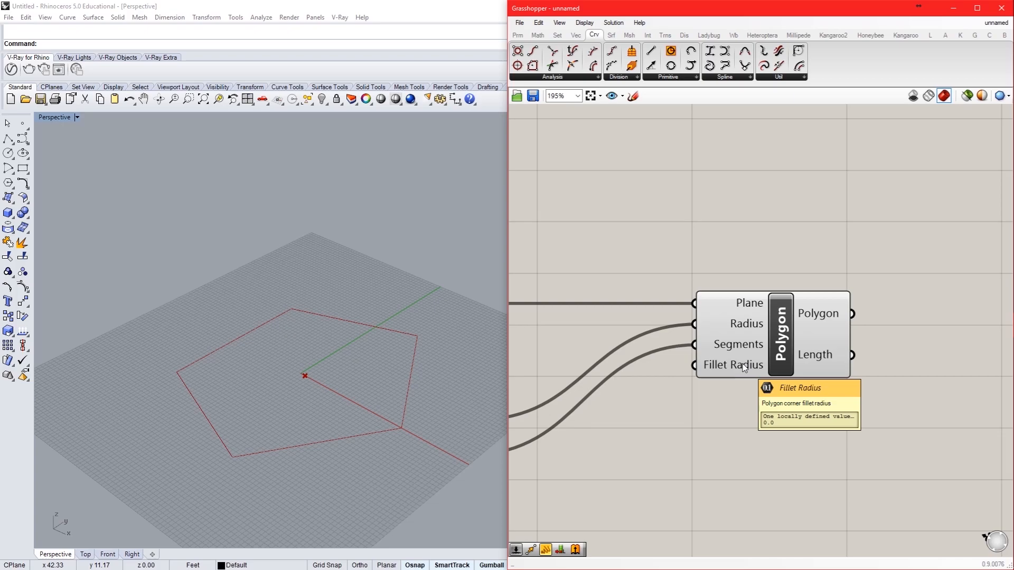
scroll(765, 353, down, 3)
scroll(734, 383, up, 4)
double_click(735, 382)
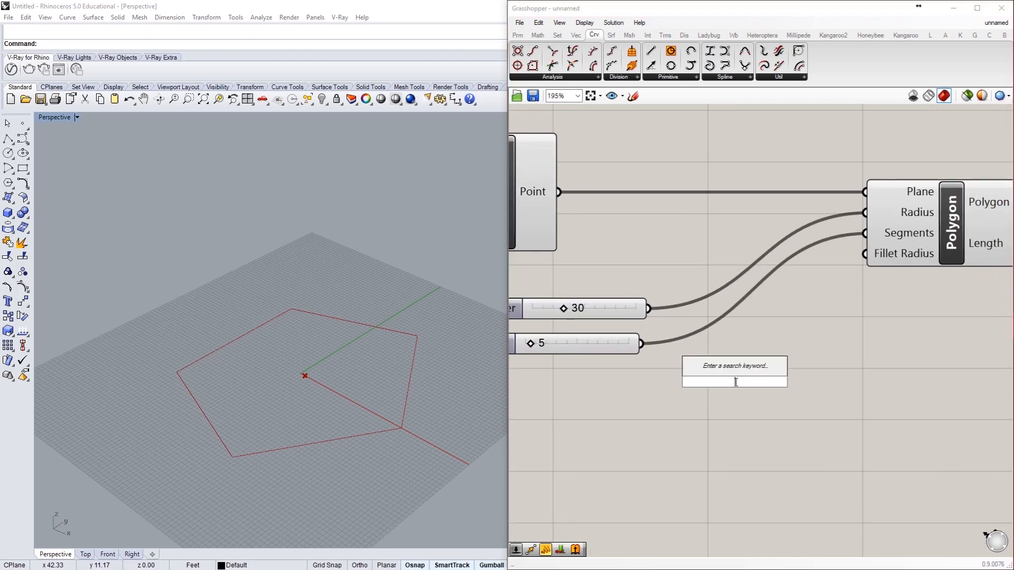
text(0.55)
key(Return)
drag(809, 376, 872, 254)
scroll(233, 471, up, 6)
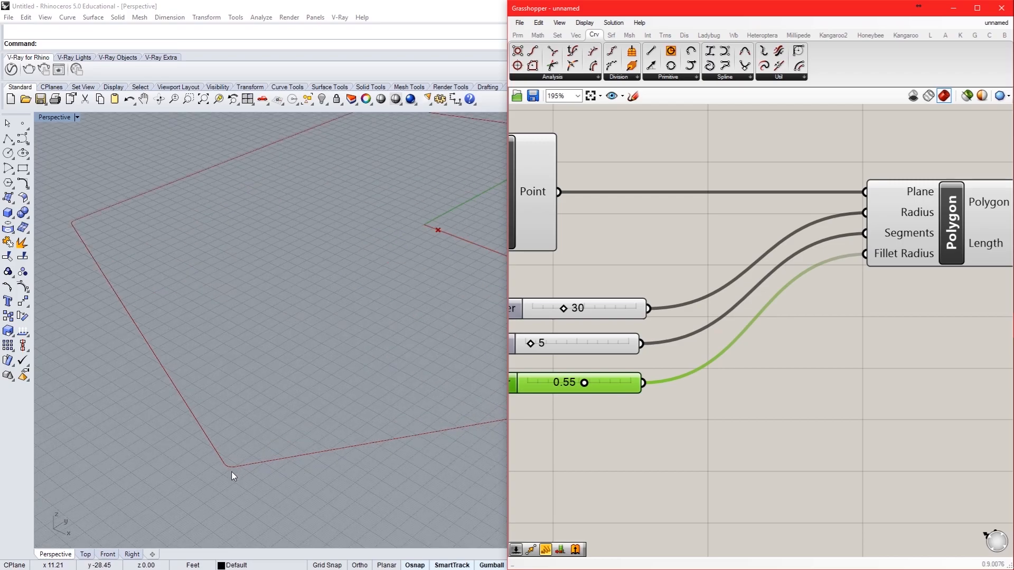
- Raise the fillet radius slider to 1.00 and examine the polygon's corners in the Perspective viewport
right_drag(600, 434, 808, 430)
scroll(825, 372, up, 7)
drag(845, 390, 808, 393)
scroll(685, 363, down, 6)
scroll(343, 386, down, 3)
scroll(285, 396, down, 6)
scroll(205, 368, down, 4)
scroll(353, 312, up, 6)
right_drag(288, 328, 283, 328)
scroll(283, 336, down, 4)
scroll(335, 367, up, 2)
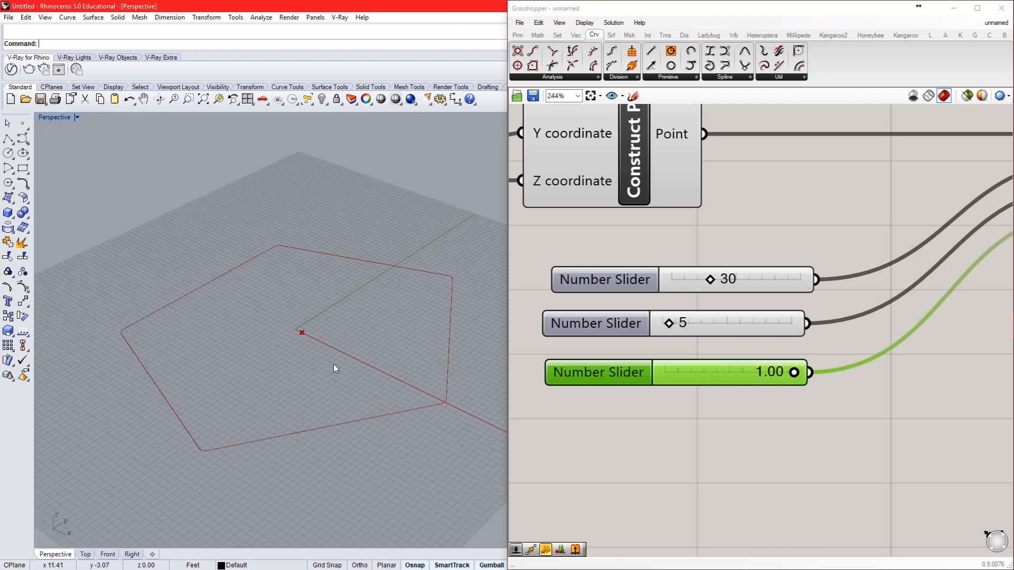
- Add a Number Slider with the value 15 below the 1.00 slider and connect it to Polygon's Fillet Radius input
click(629, 423)
double_click(629, 426)
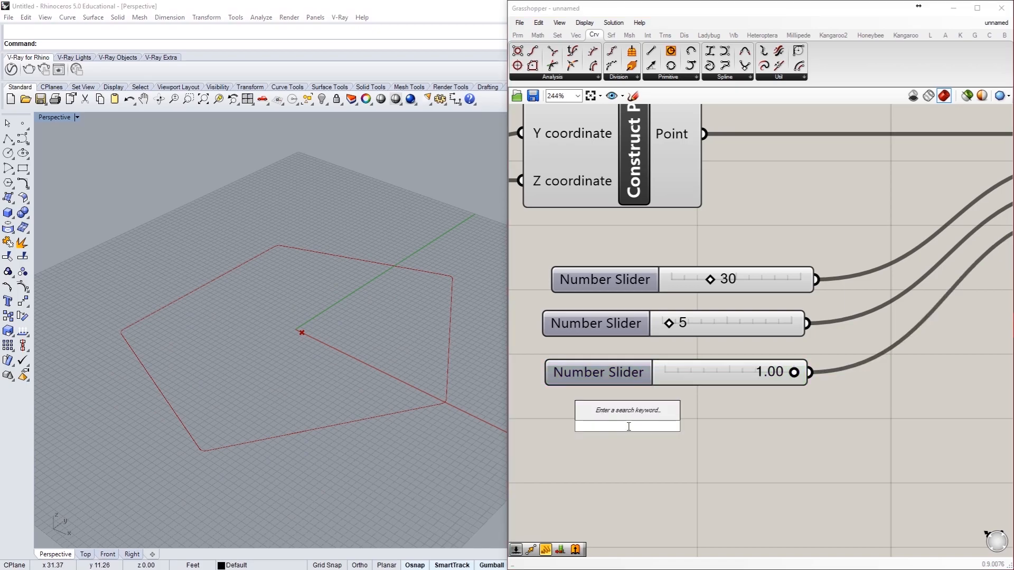
text(15)
key(Return)
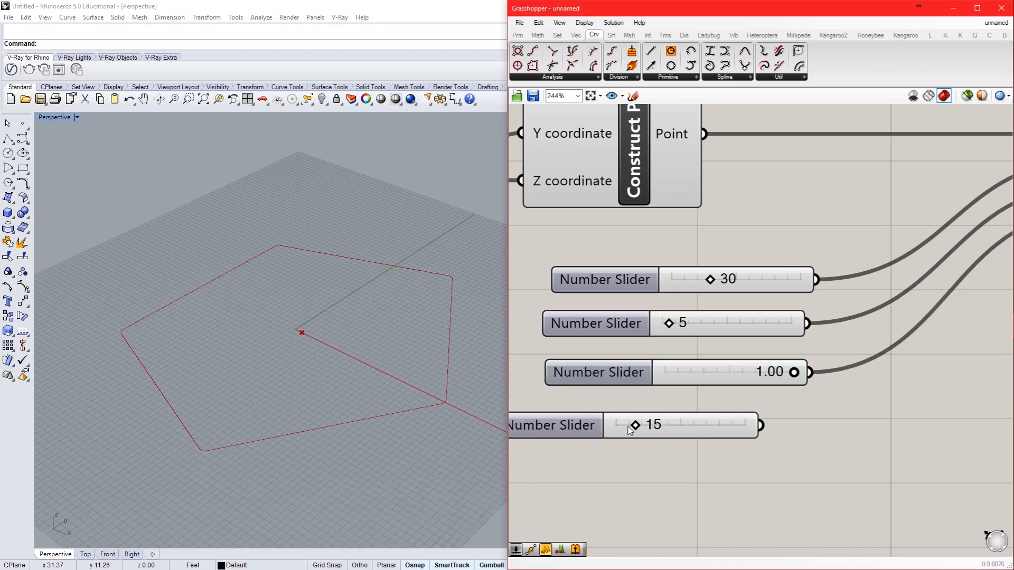
scroll(761, 428, down, 4)
drag(767, 420, 901, 333)
- Set the new fillet slider to 25 and put it in place of the disconnected 1.00 slider, deleting the old one
scroll(718, 441, up, 6)
drag(722, 408, 755, 439)
scroll(754, 437, down, 3)
click(711, 413)
drag(650, 415, 641, 356)
click(623, 372)
key(Delete)
- Configure the fillet slider for floating point numbers with 2 digits and a maximum of 25
double_click(640, 355)
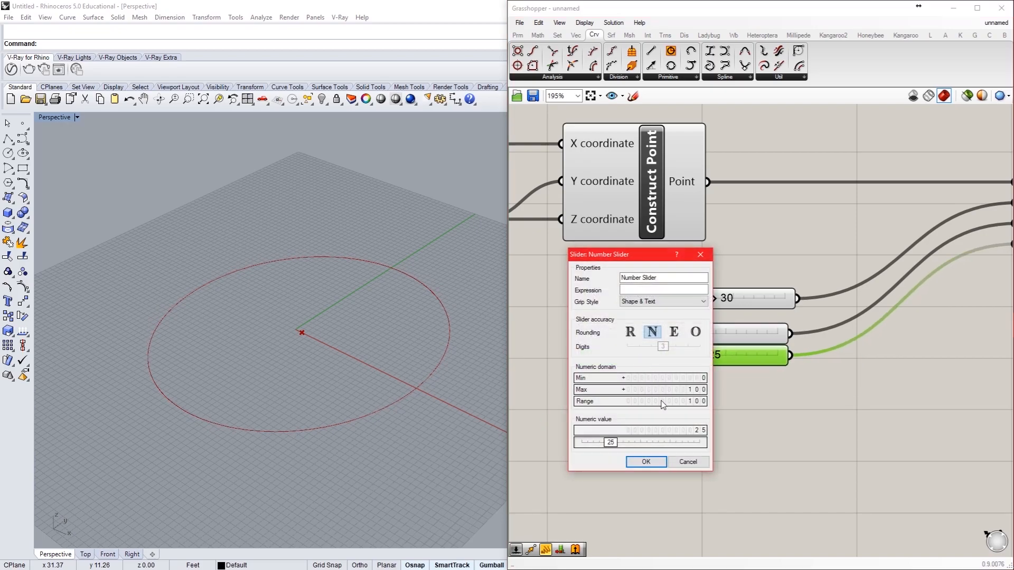
click(630, 332)
double_click(652, 346)
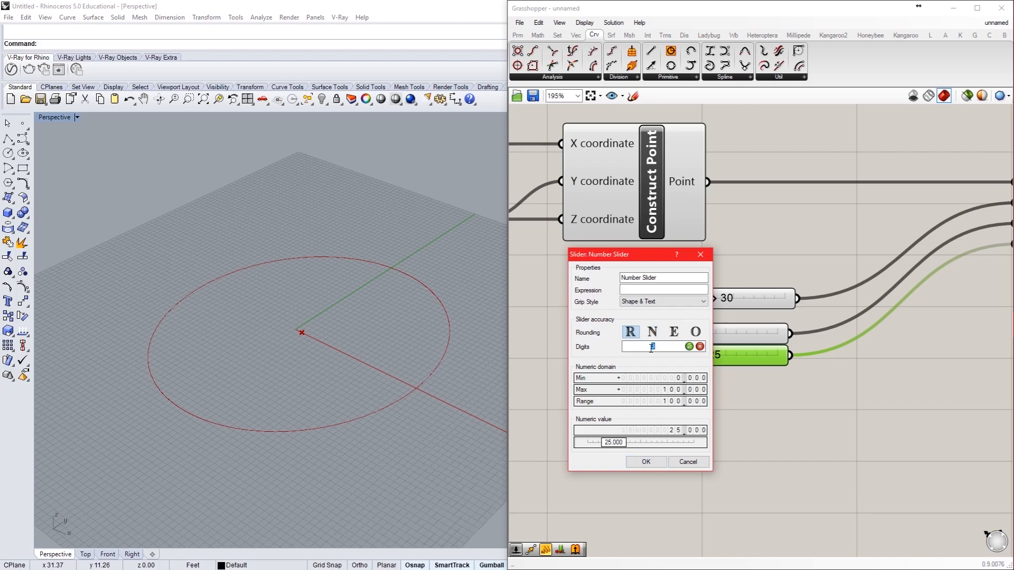
text(2)
key(Return)
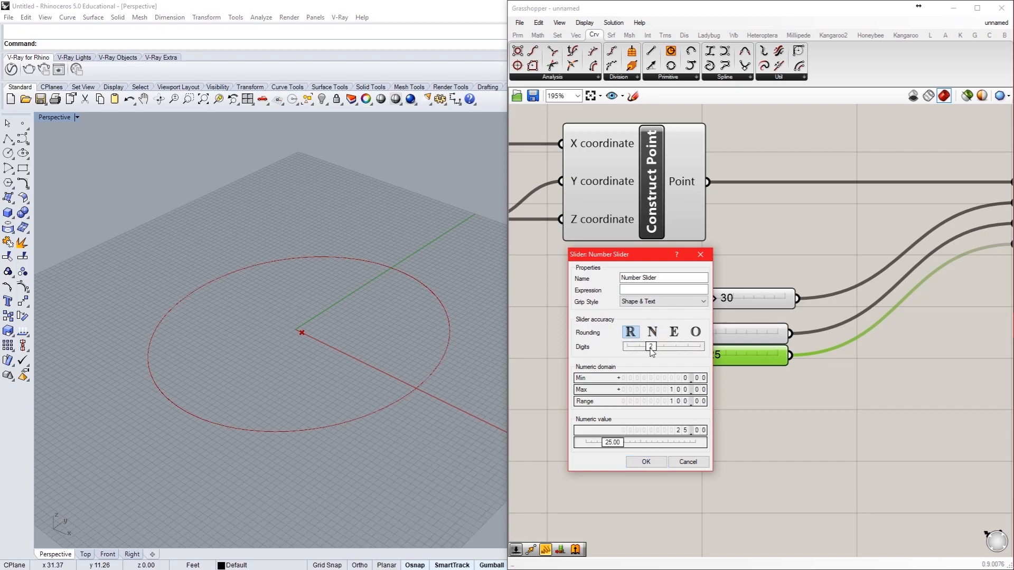
double_click(644, 391)
text(25)
key(Return)
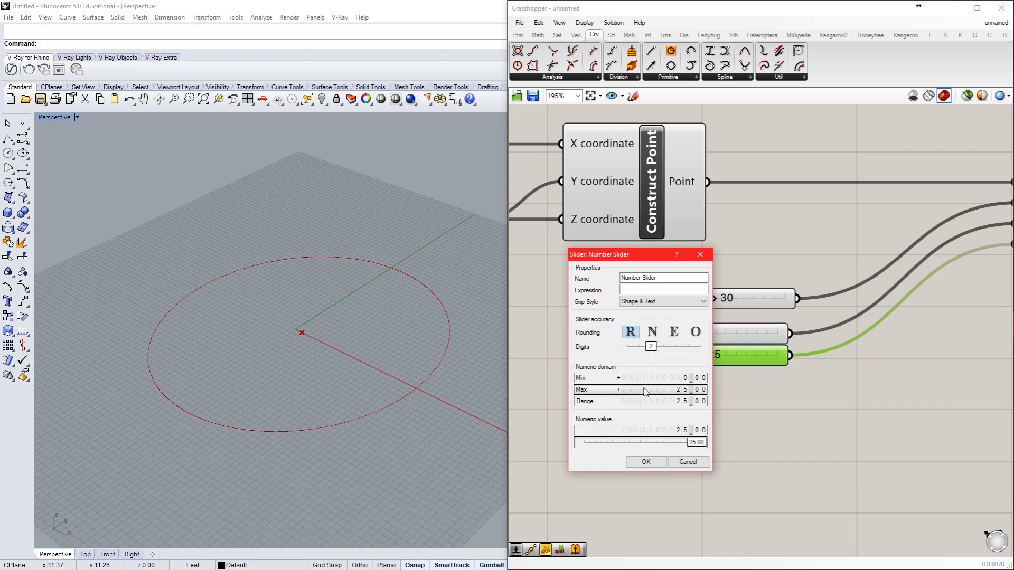
click(647, 462)
- Lengthen the fillet slider and set its value to 5.56
drag(792, 355, 958, 355)
drag(887, 354, 653, 507)
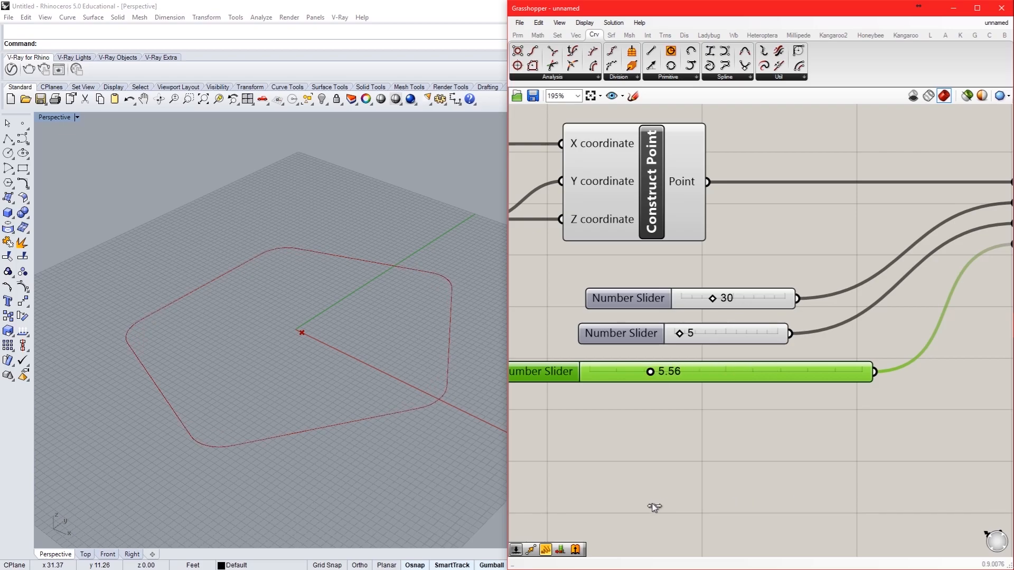
scroll(707, 402, down, 5)
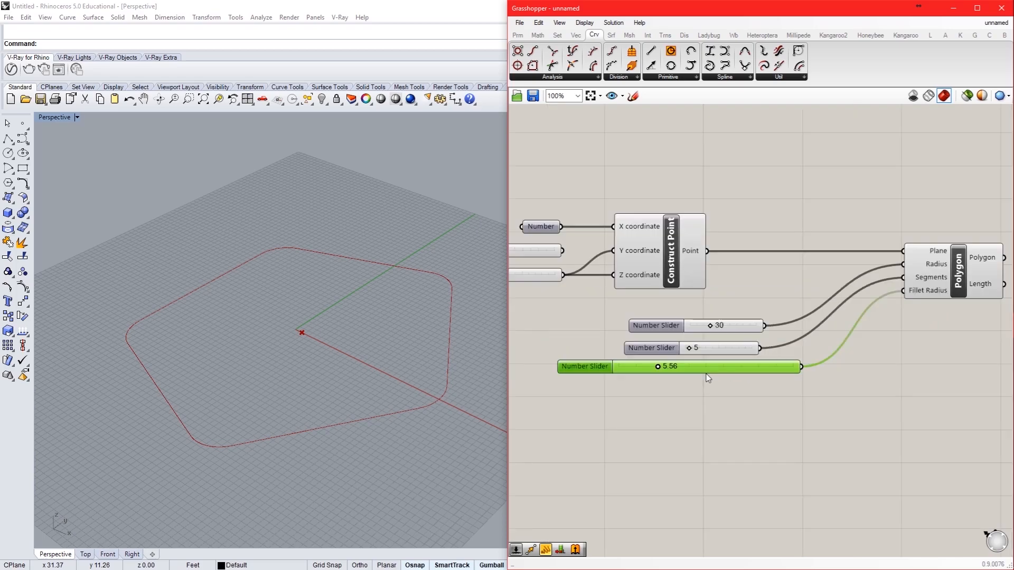
click(739, 419)
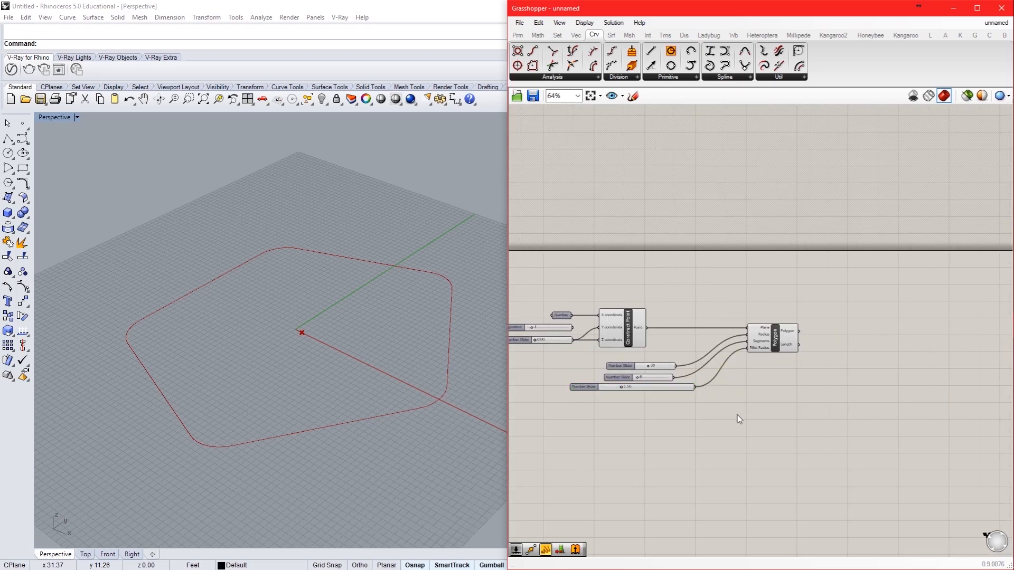
scroll(737, 415, up, 4)
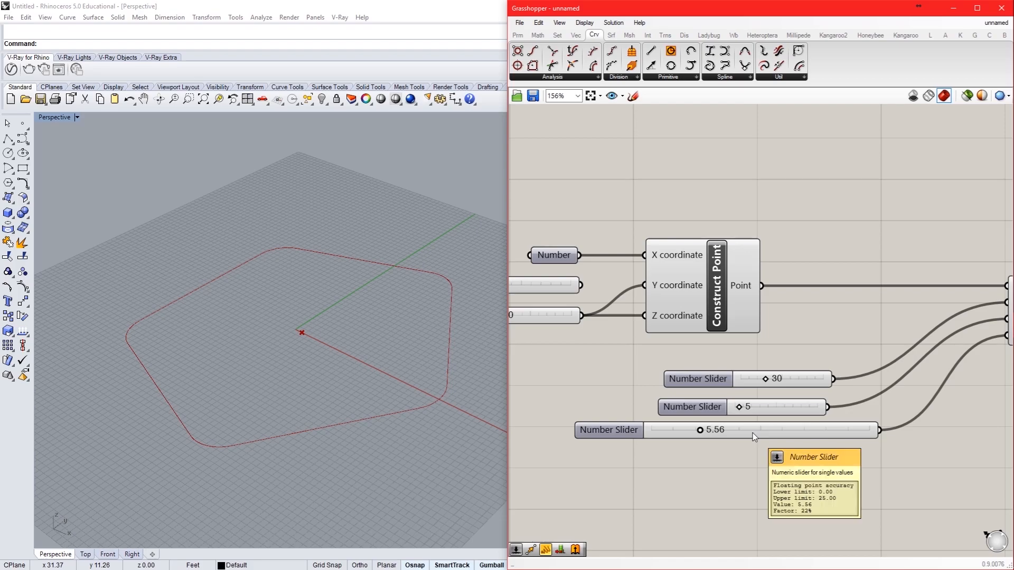
- In the fillet slider's properties, keep the accuracy at 2 digits and set the numeric value to 12.78
click(606, 431)
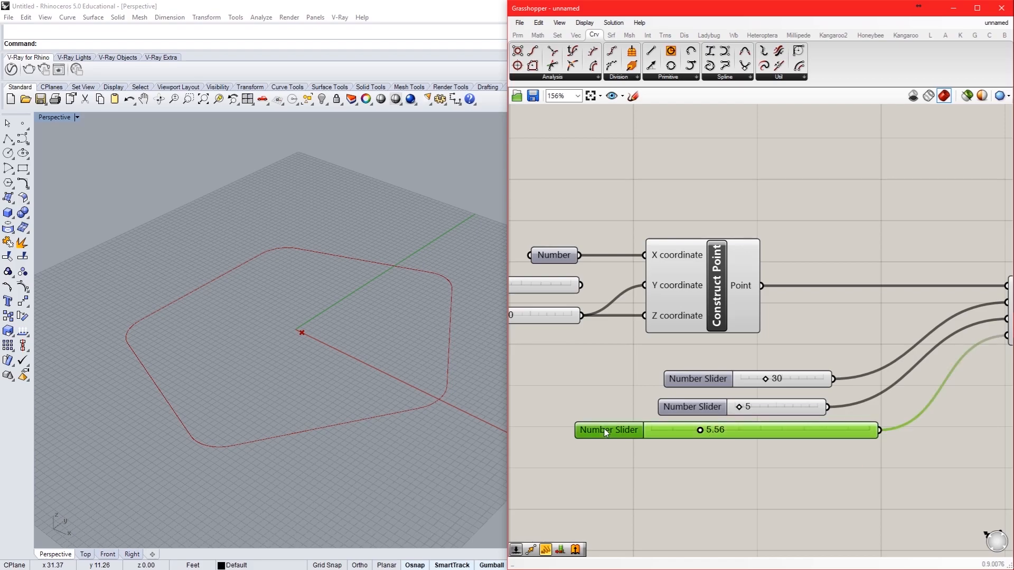
double_click(606, 430)
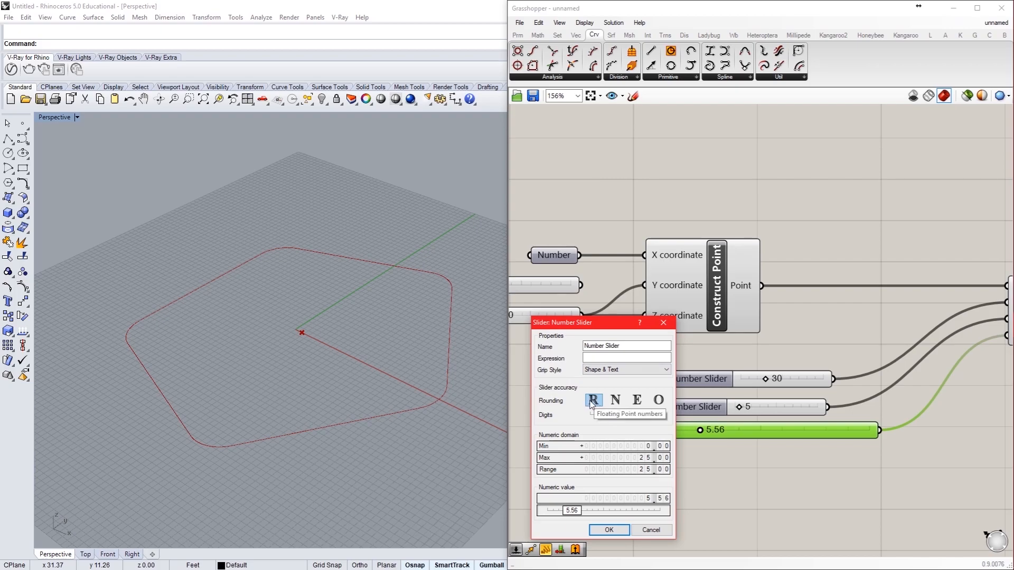
drag(592, 415, 614, 429)
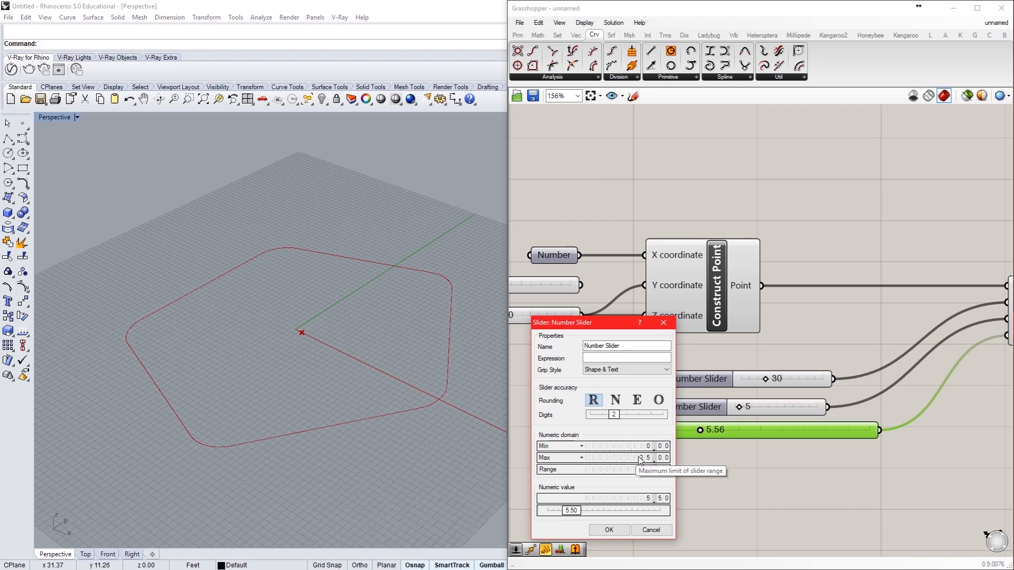
scroll(640, 458, up, 2)
drag(573, 511, 608, 528)
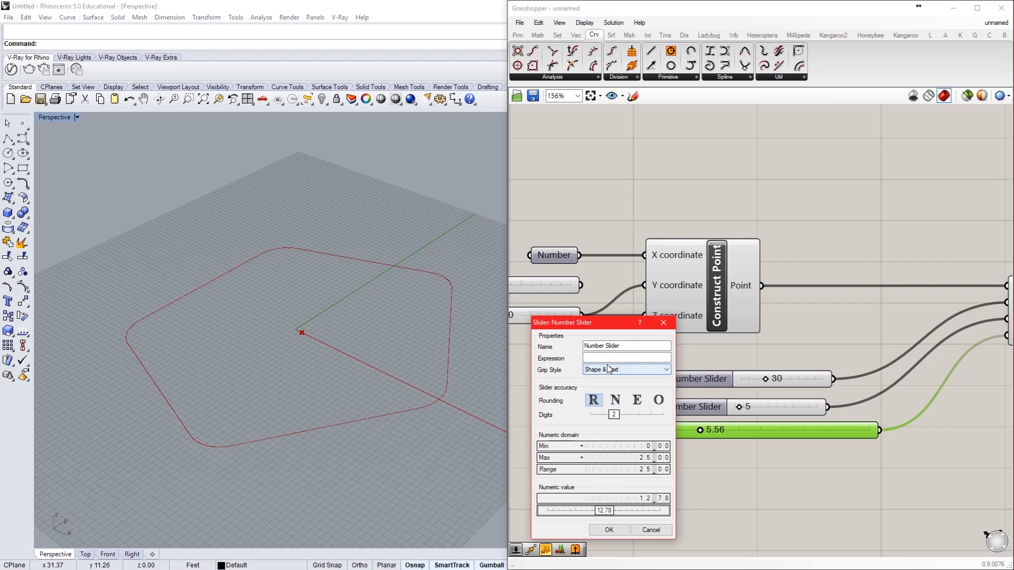
- Rename the fillet slider as Fillet Value and fine-tune its value while checking the polygon's rounded corners
click(602, 348)
drag(633, 346, 545, 357)
text(Fillet Value)
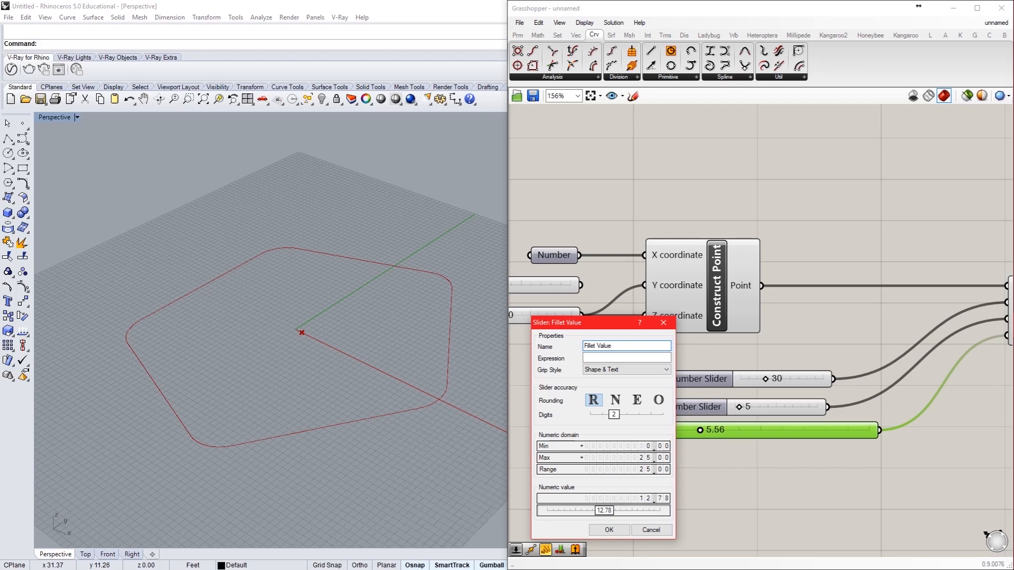
click(608, 530)
drag(760, 432, 765, 435)
scroll(756, 436, down, 5)
right_drag(395, 393, 280, 421)
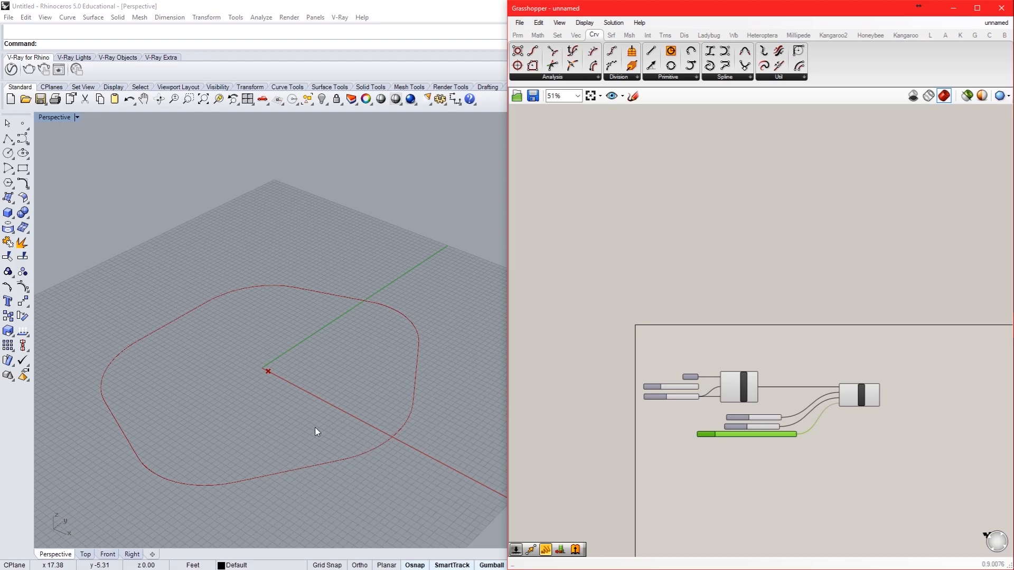
- Place a Move component beside Polygon's outputs using the component search
scroll(813, 422, up, 6)
scroll(802, 412, down, 5)
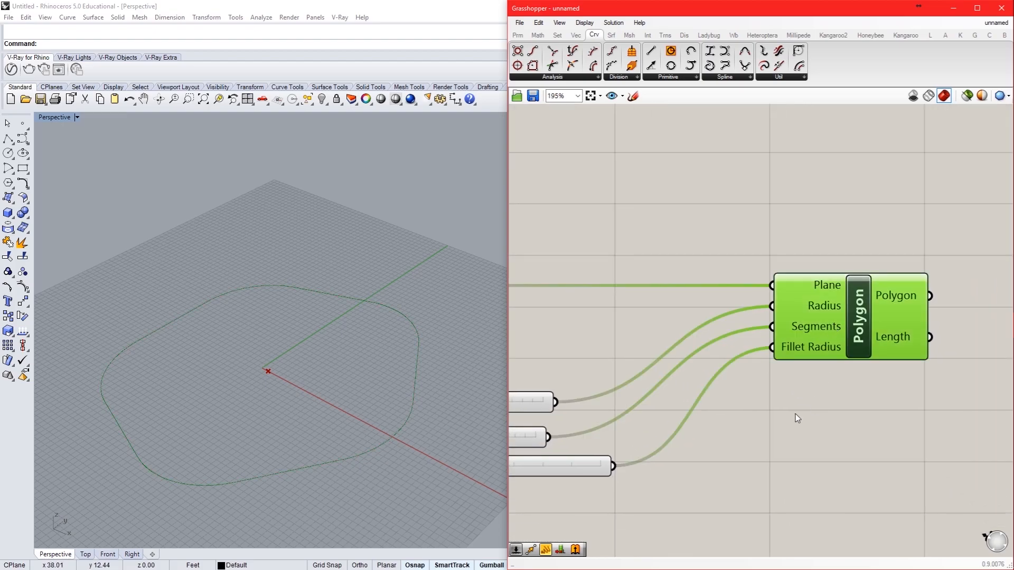
double_click(792, 379)
text(move)
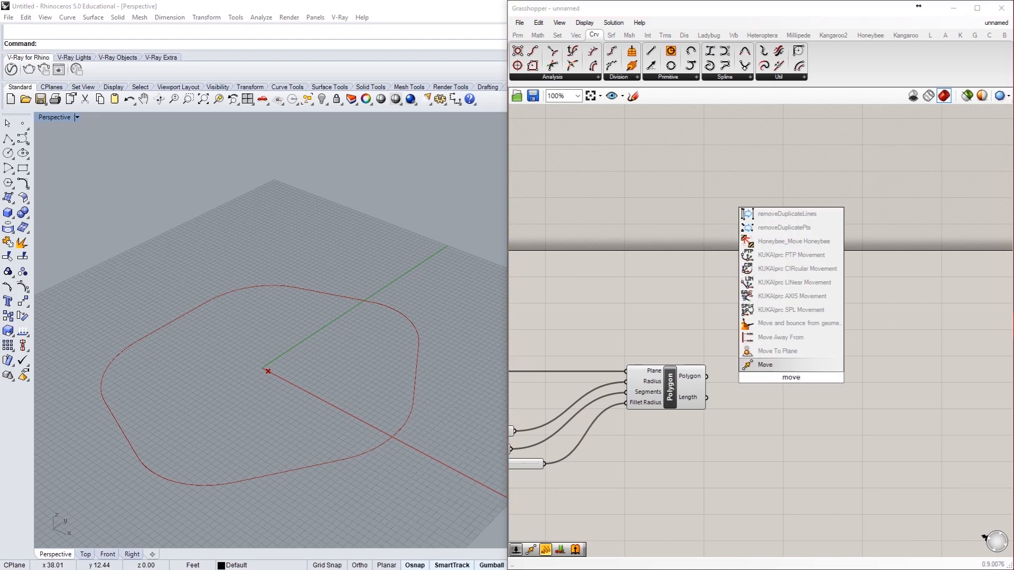
key(Return)
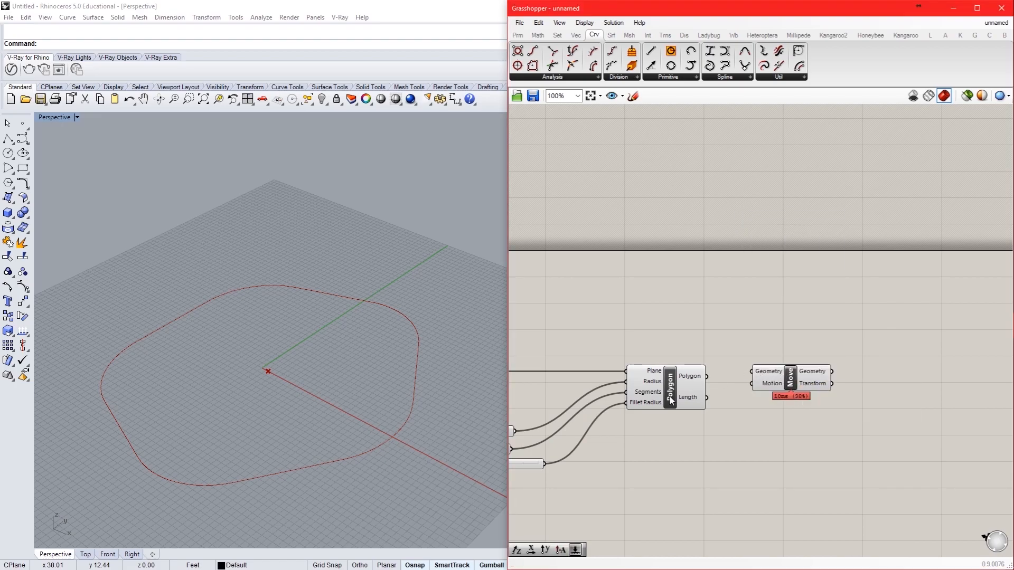
- Reposition the Move component farther from Polygon, leaving a wider gap between the two
drag(786, 391, 882, 386)
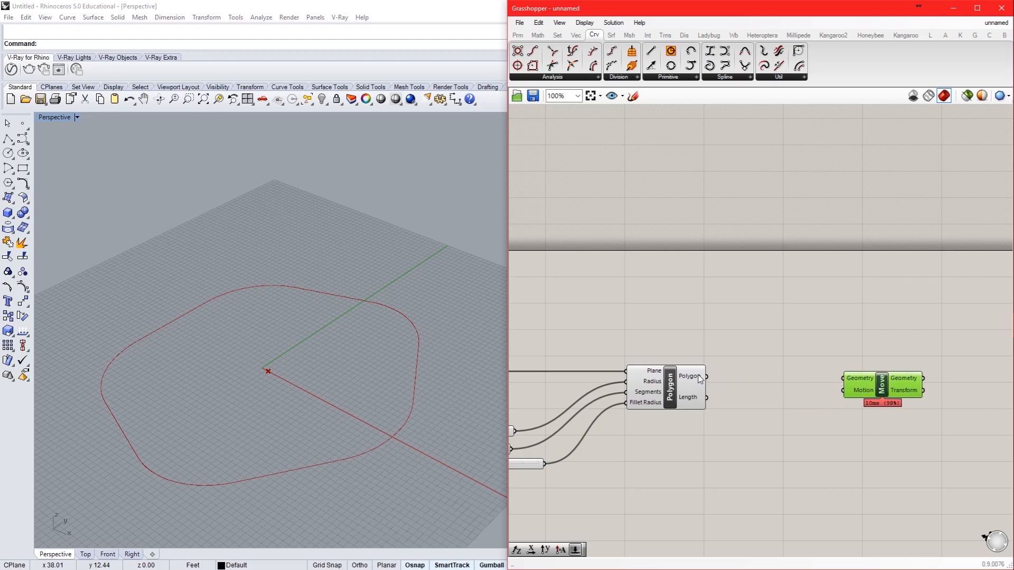
double_click(842, 410)
click(834, 447)
click(881, 396)
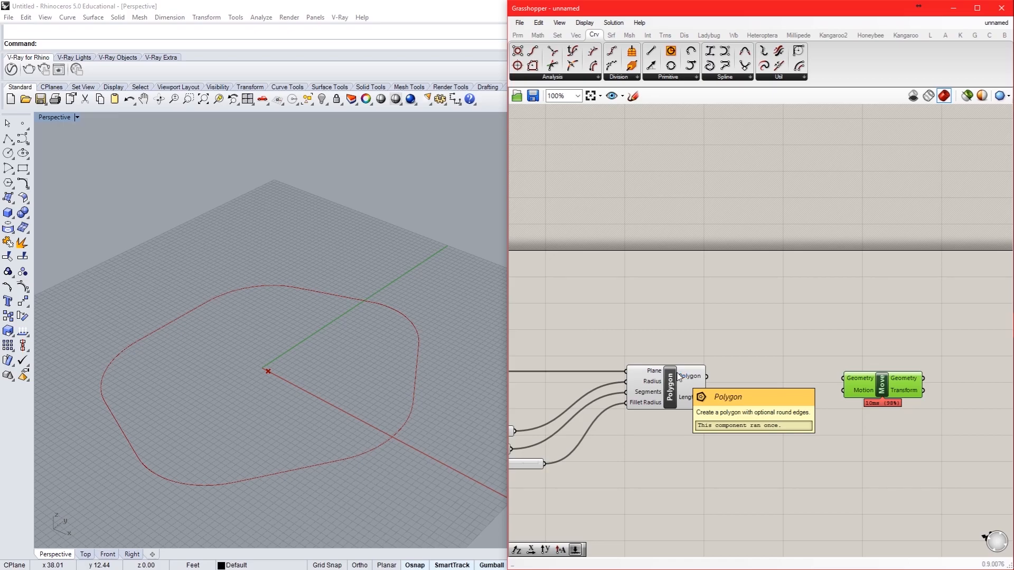
- Search the components for "divide" and browse the Curve category's Analysis, Primitive and Spline groups without placing anything
click(702, 328)
double_click(764, 323)
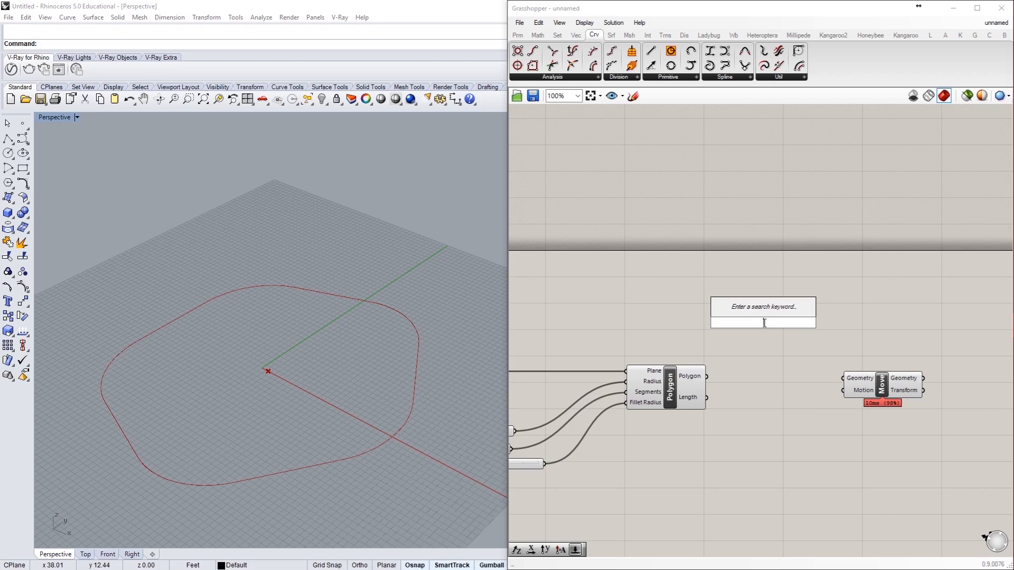
text(divide)
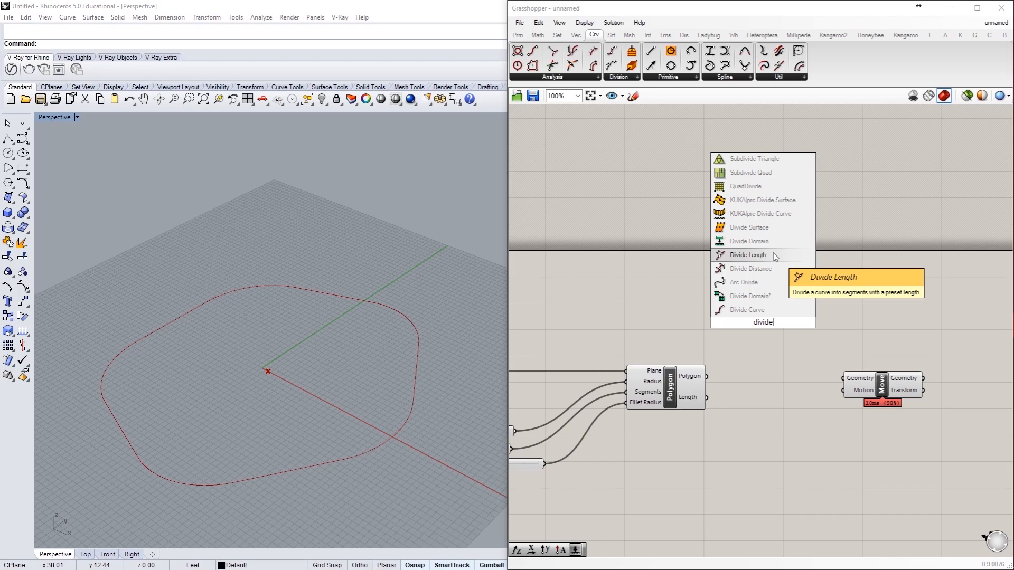
click(788, 385)
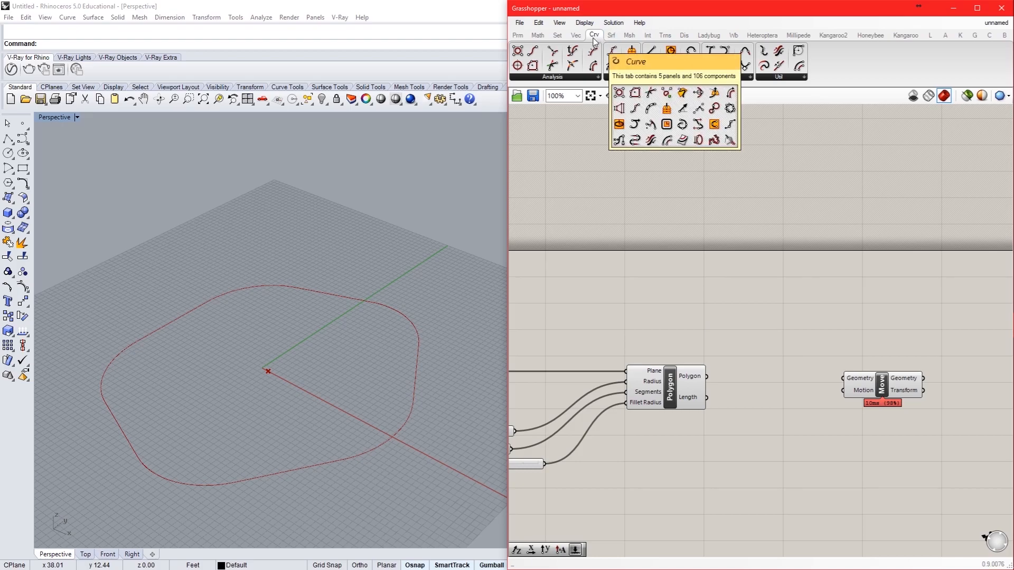
click(586, 78)
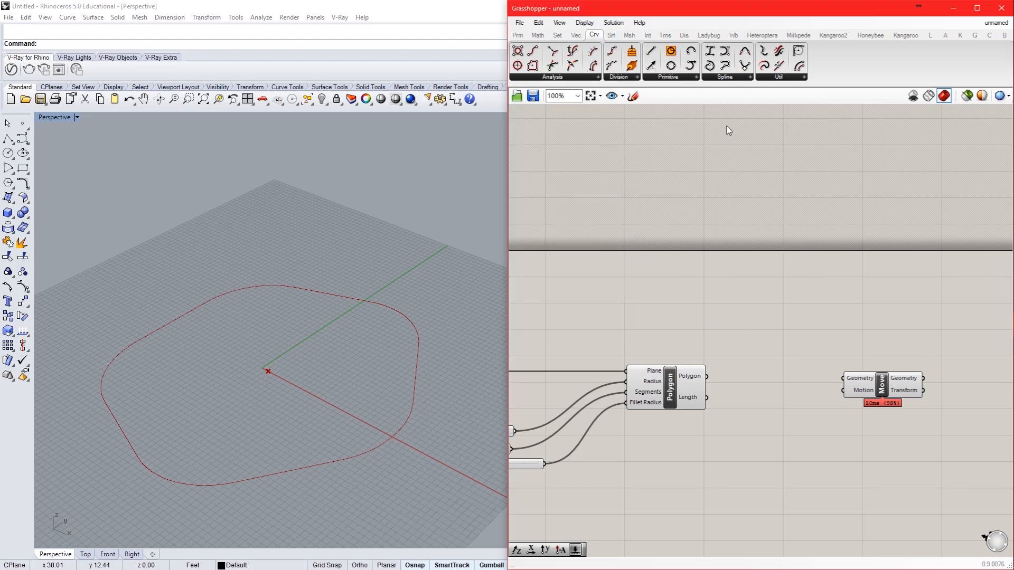
click(673, 77)
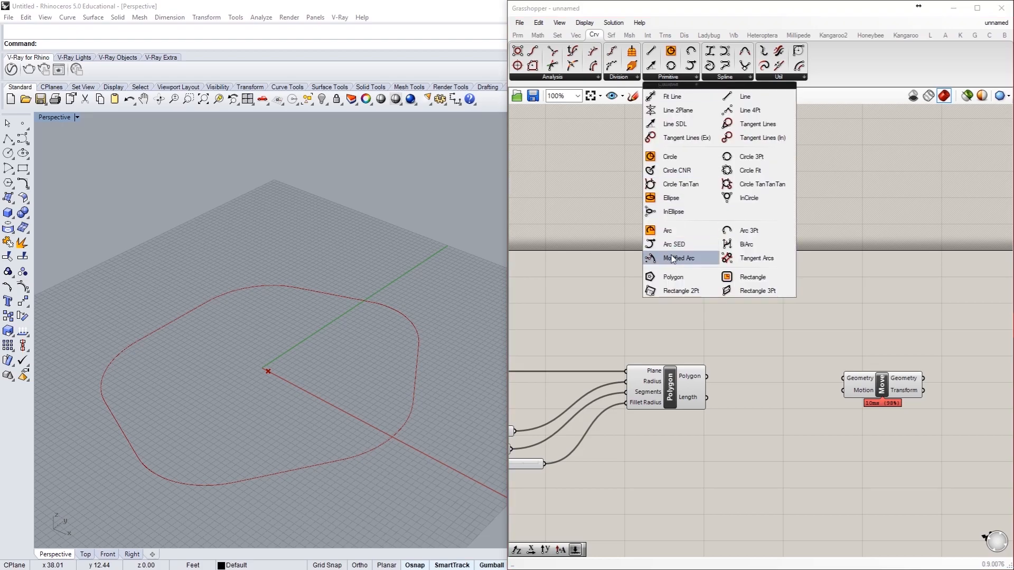
click(731, 77)
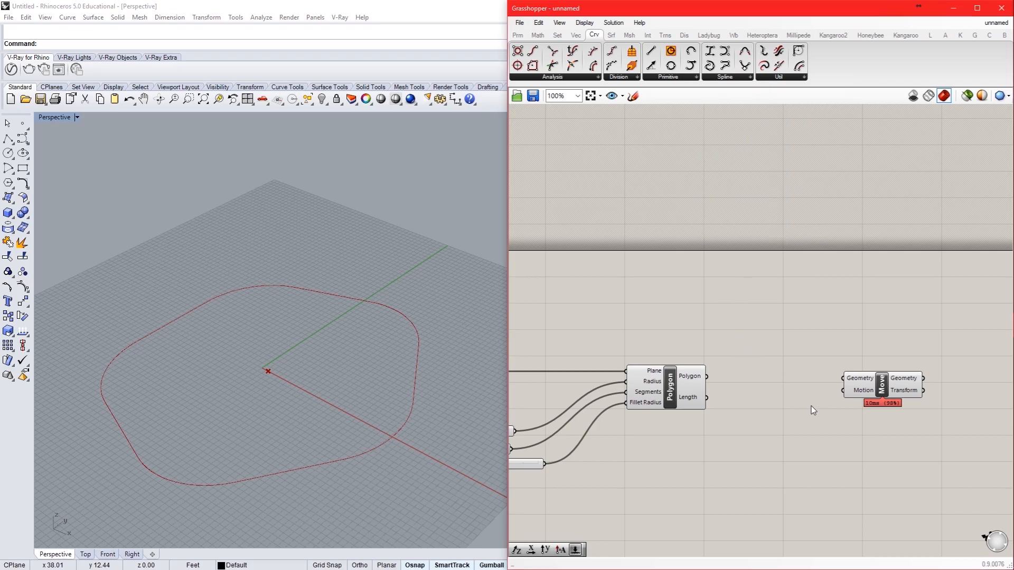
- Connect Polygon's Polygon output to the Move component's Geometry input and view the moved copy from a lower angle
drag(881, 381, 892, 376)
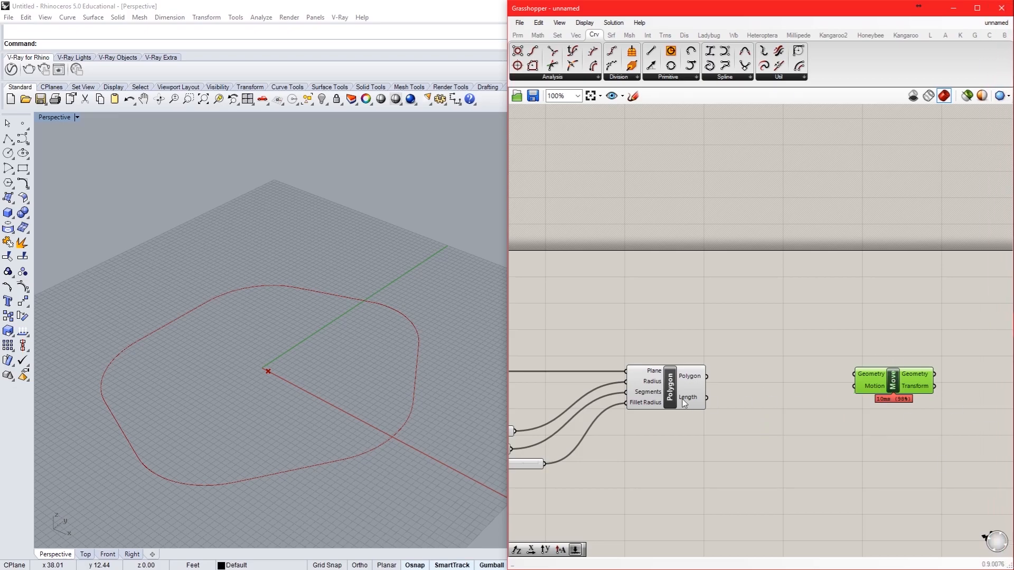
drag(707, 378, 864, 374)
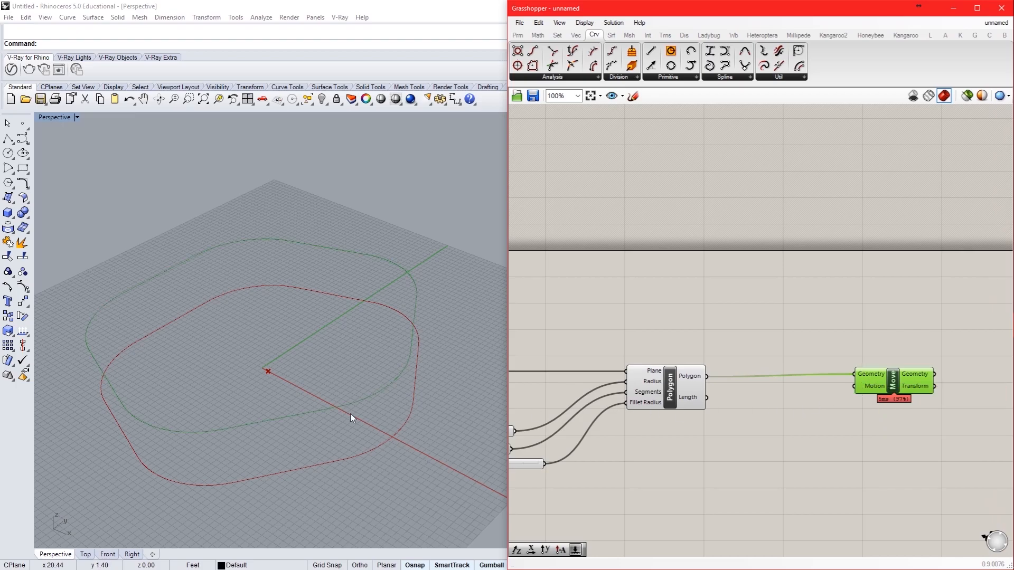
right_drag(493, 473, 329, 438)
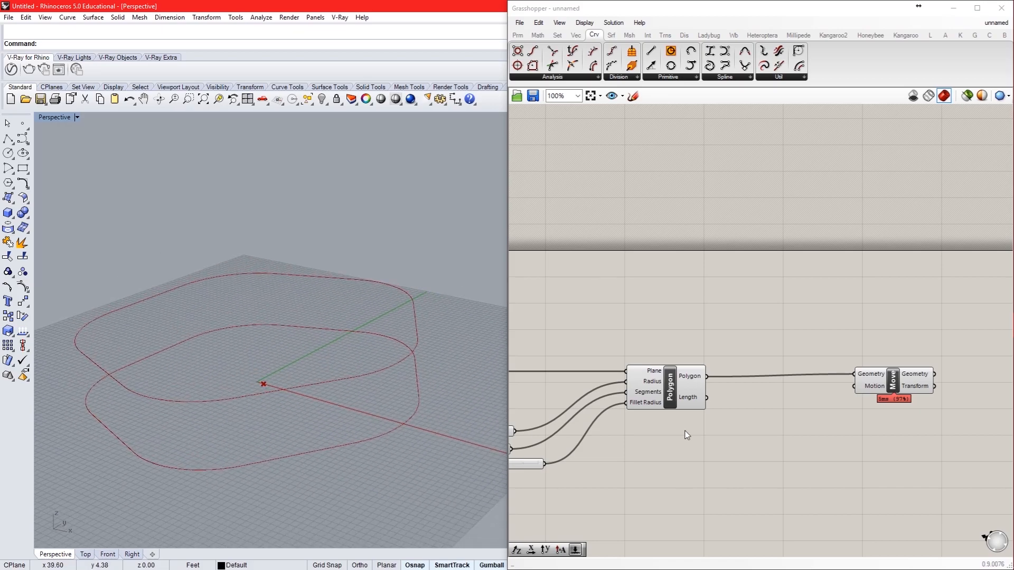
- Shift the Move component slightly farther from Polygon and inspect its Motion input's translation vector
click(834, 410)
drag(881, 383, 904, 385)
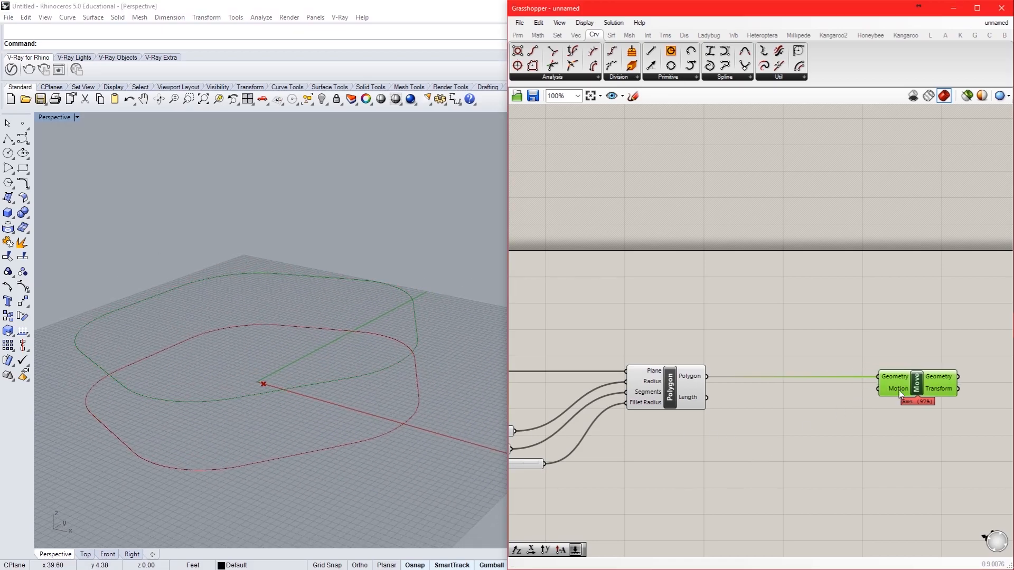
mouse_move(898, 391)
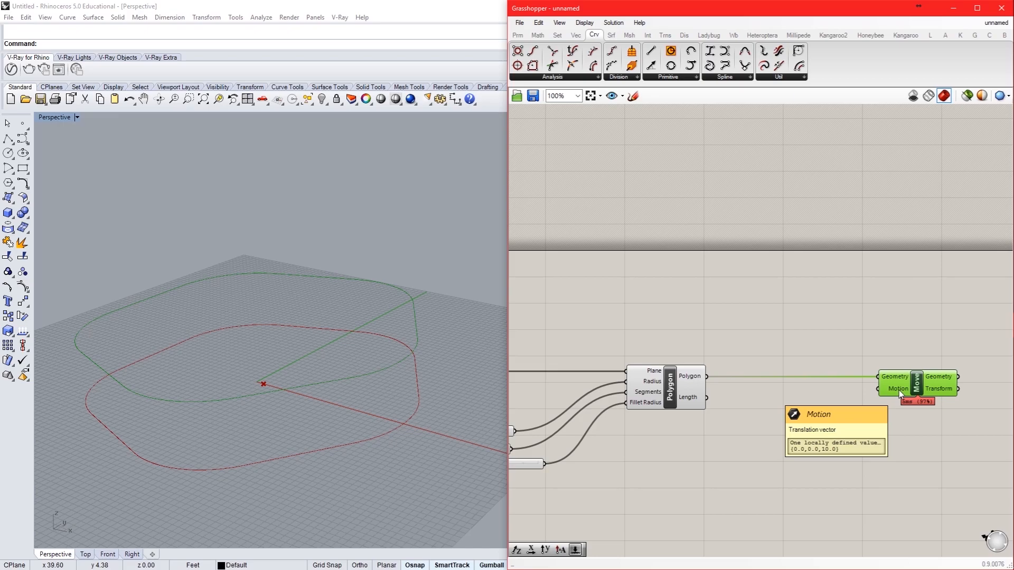